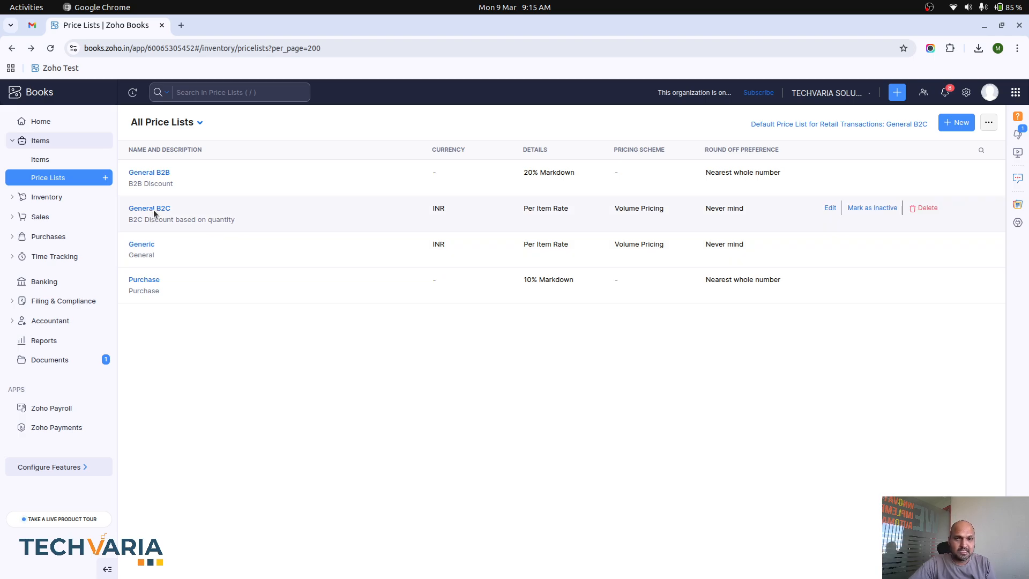
# Open the General B2C price list for editing and review its items' quantity ranges, custom rates and discounts
pyautogui.click(157, 173)
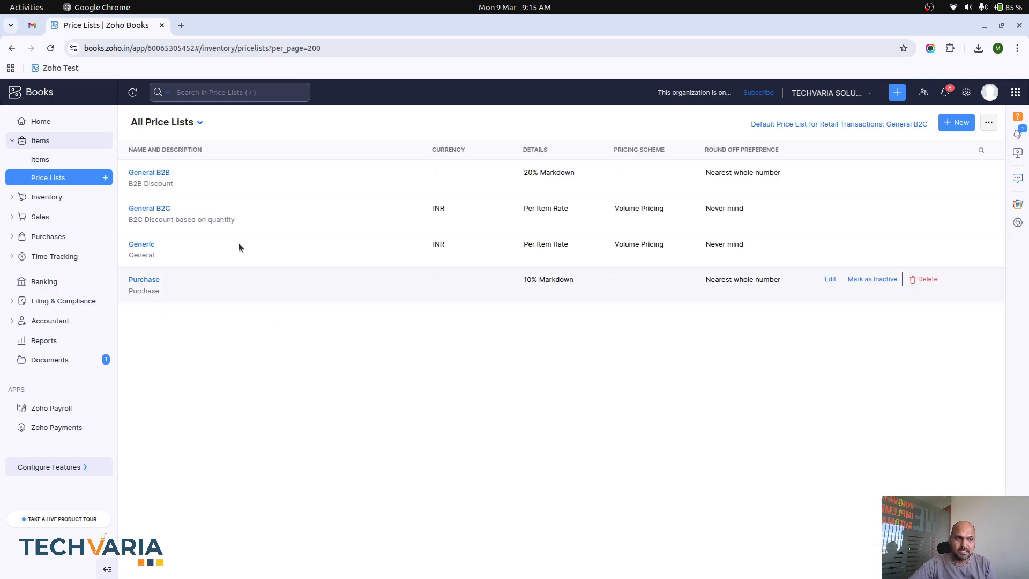
pyautogui.click(169, 213)
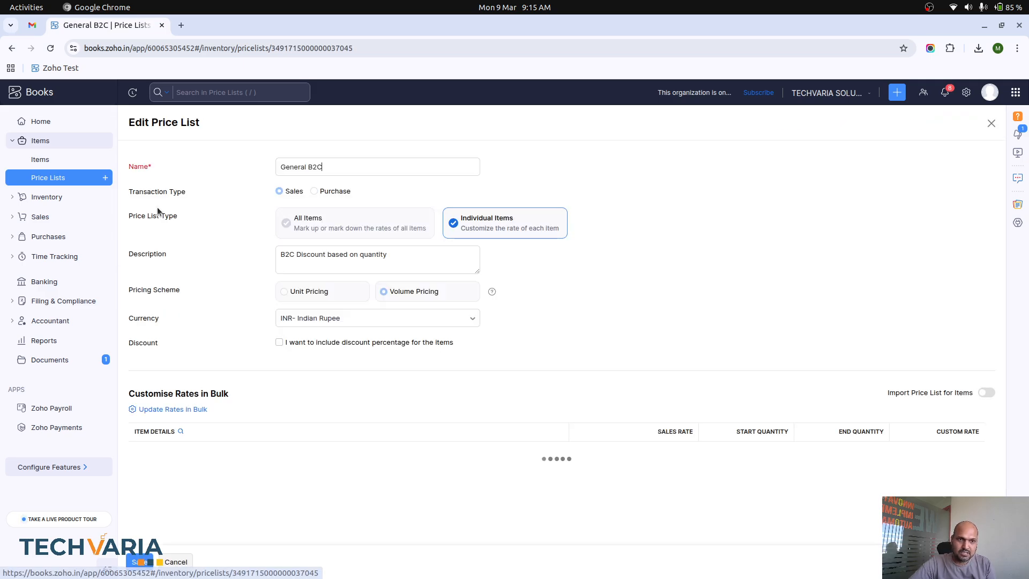
pyautogui.scroll(-4, 312, 353)
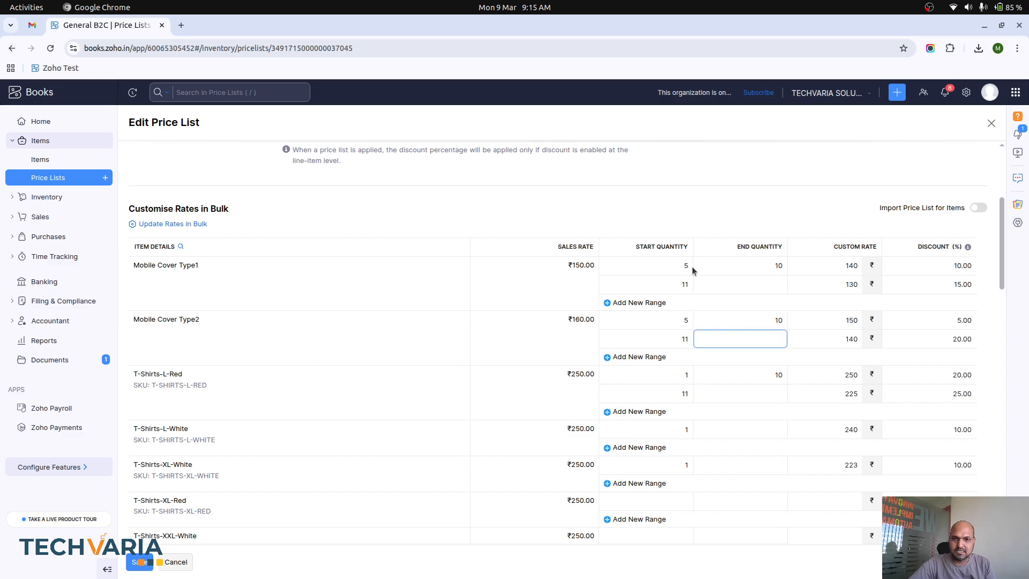
pyautogui.click(772, 500)
pyautogui.scroll(-3, 778, 493)
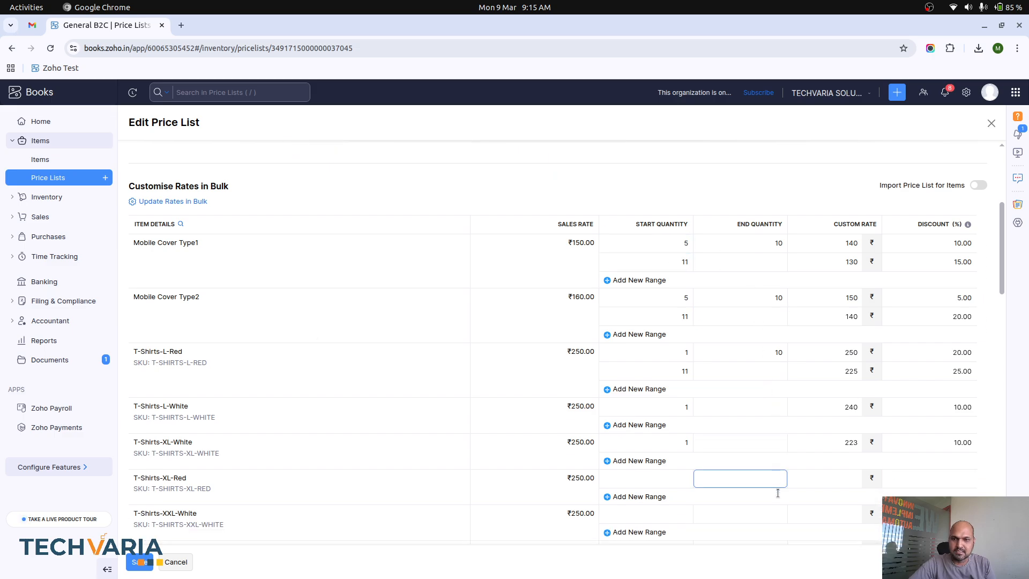
pyautogui.scroll(3, 751, 445)
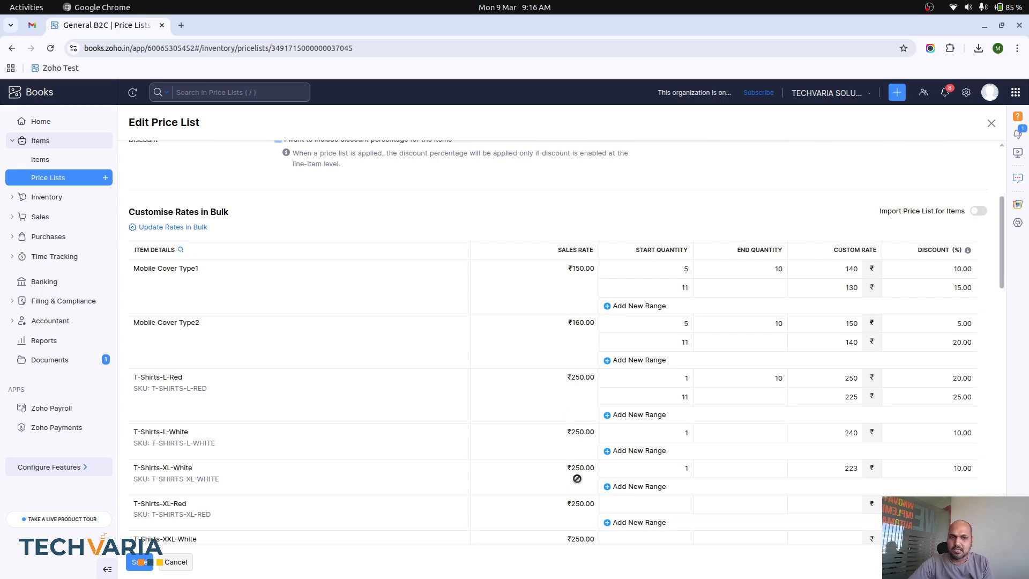
pyautogui.scroll(-15, 577, 478)
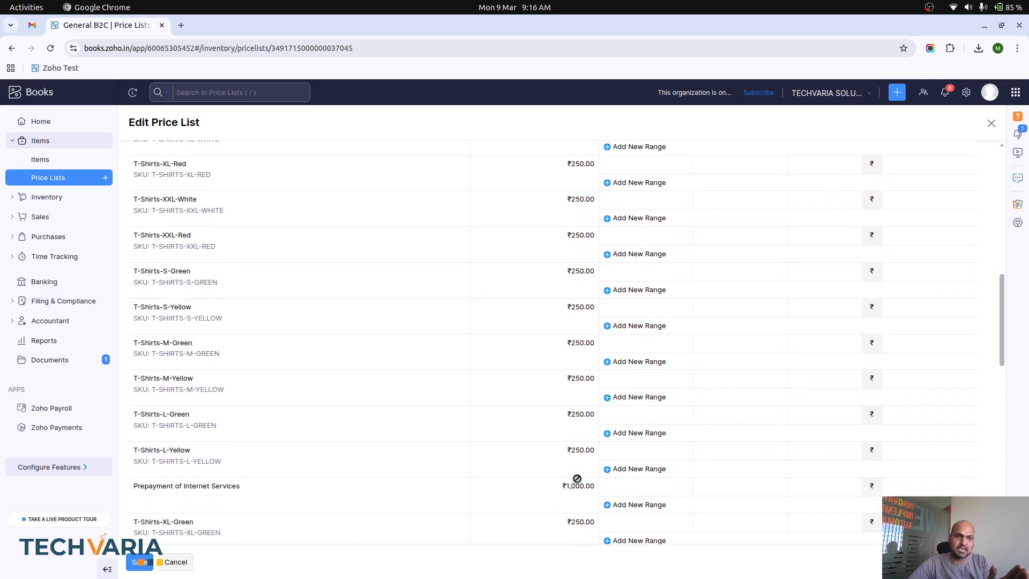
pyautogui.scroll(-5, 577, 478)
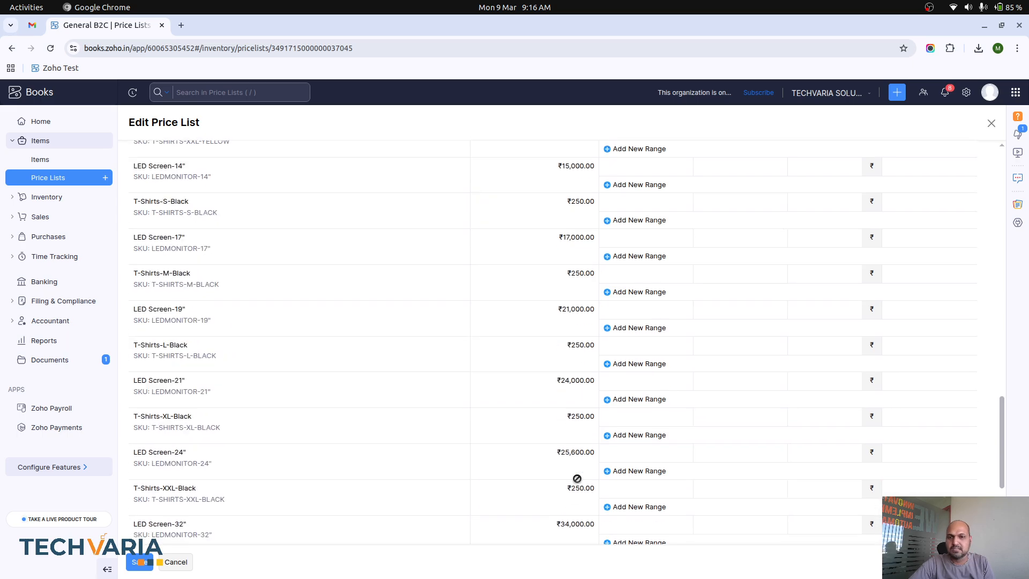
pyautogui.scroll(20, 576, 478)
pyautogui.scroll(3, 576, 478)
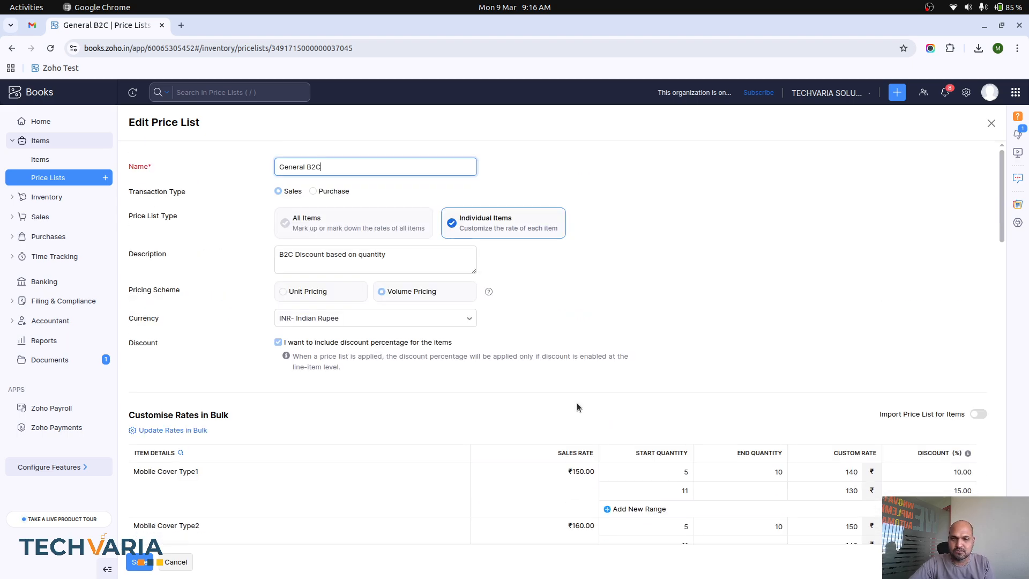
# Enable importing the price list for items, export the items as an XLS file, and open the exported file in LibreOffice Calc
pyautogui.click(977, 416)
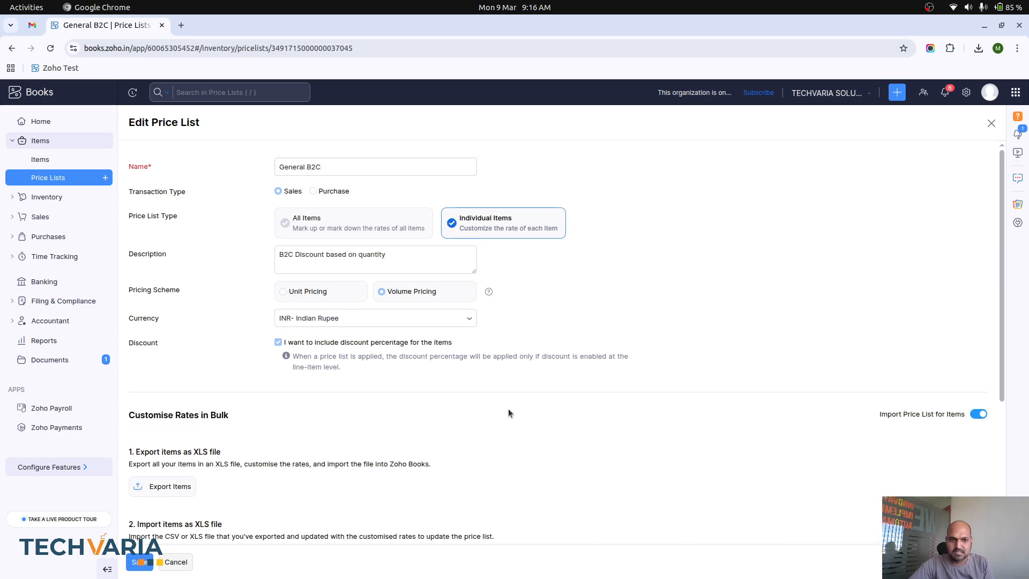
pyautogui.scroll(-4, 508, 411)
pyautogui.click(179, 273)
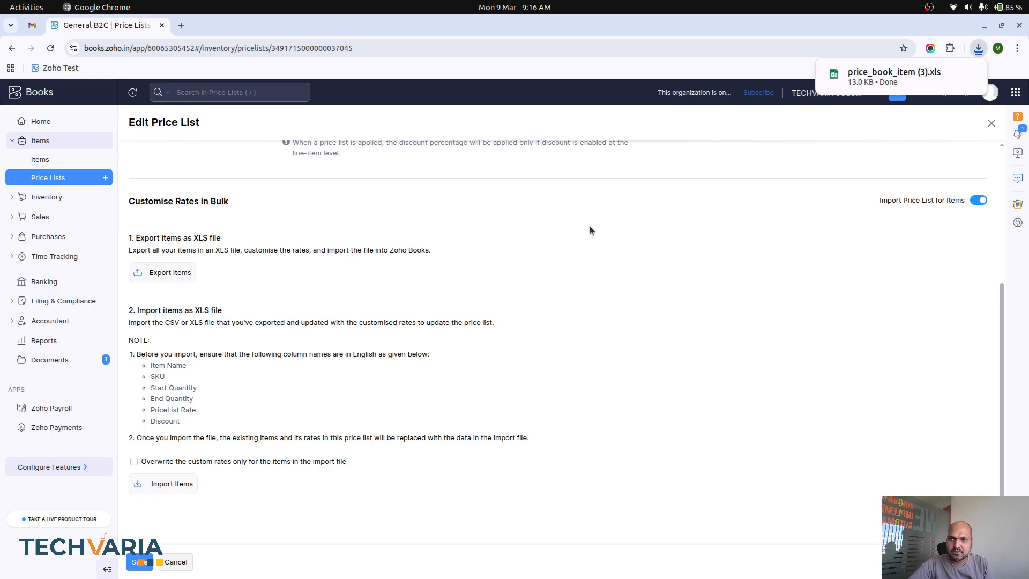
pyautogui.click(863, 80)
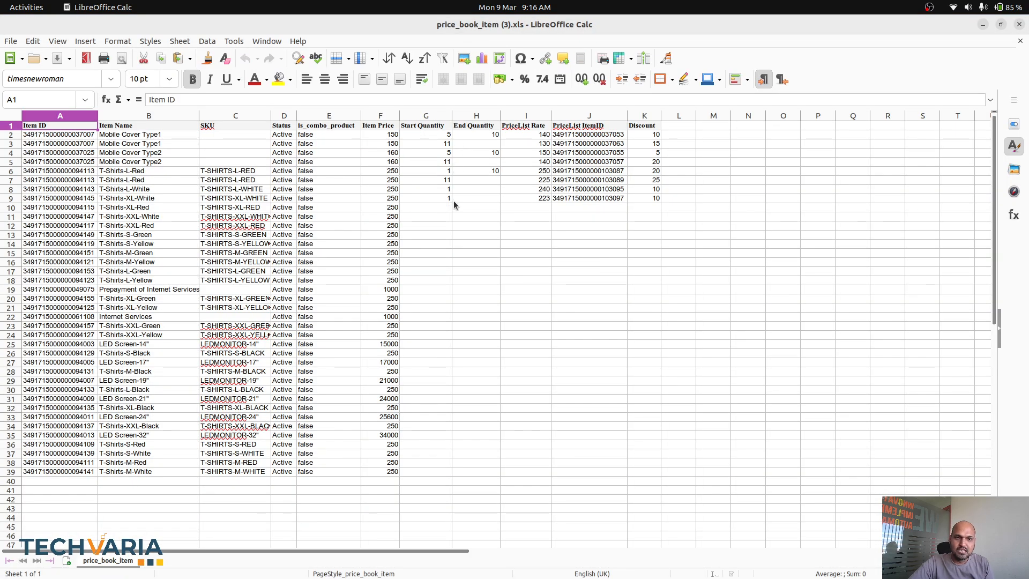
# Enter a Start Quantity of 1 in G10 to G12 and fill it down through G18
pyautogui.click(430, 208)
pyautogui.write('1')
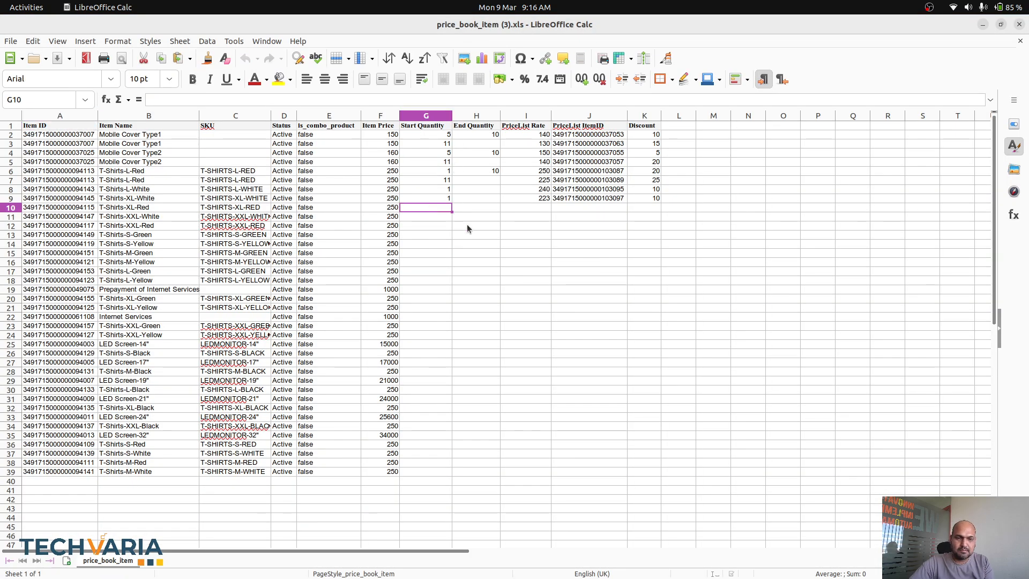
pyautogui.press('Return')
pyautogui.write('1')
pyautogui.press('Return')
pyautogui.write('1')
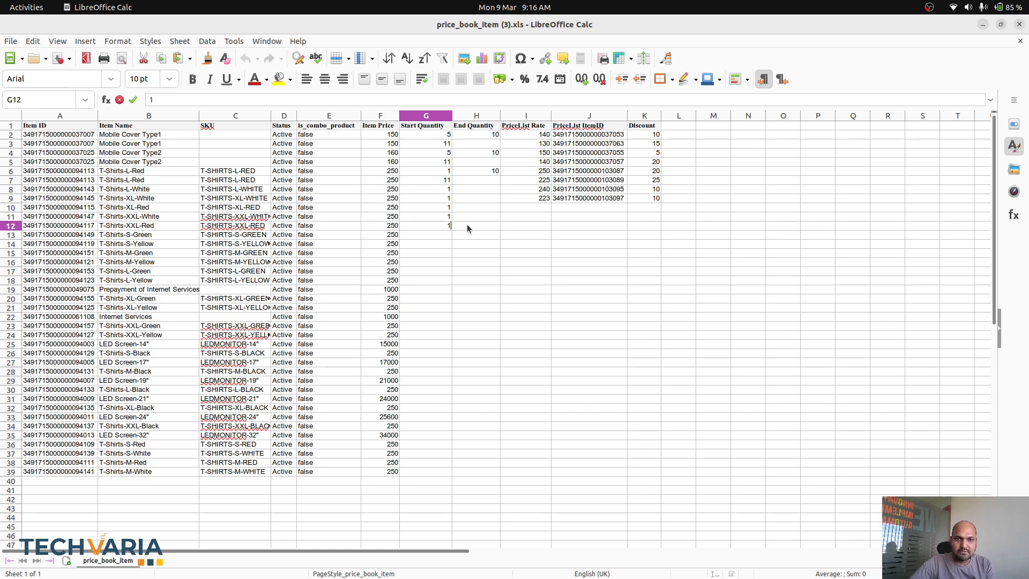
pyautogui.press('Return')
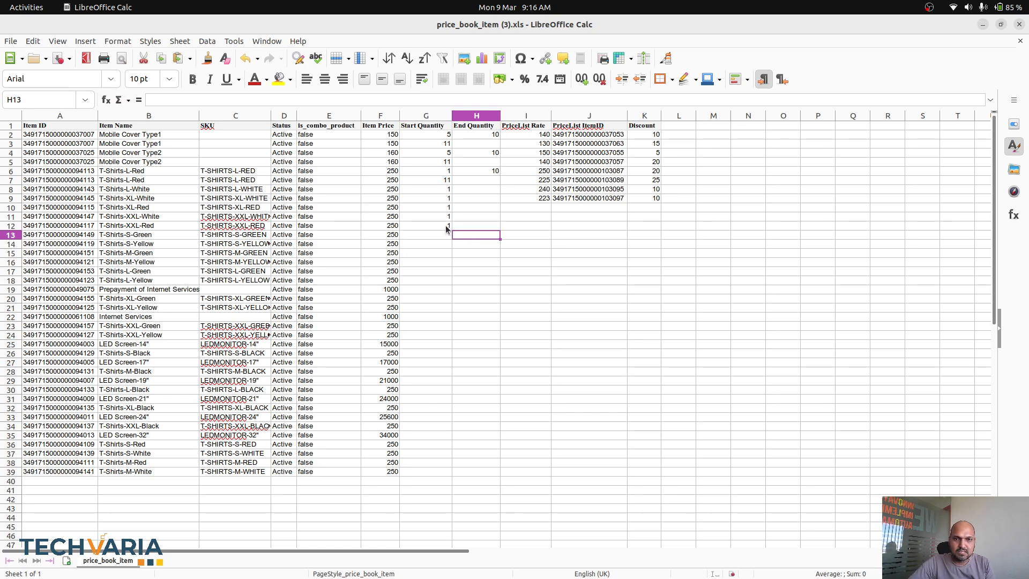
pyautogui.click(448, 227)
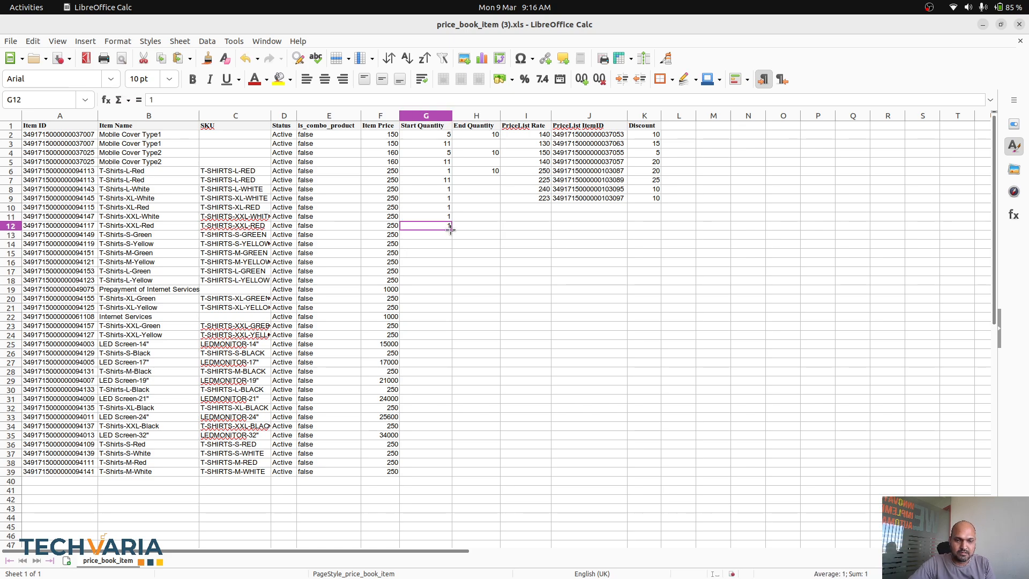
pyautogui.moveTo(450, 230); pyautogui.dragTo(450, 284)
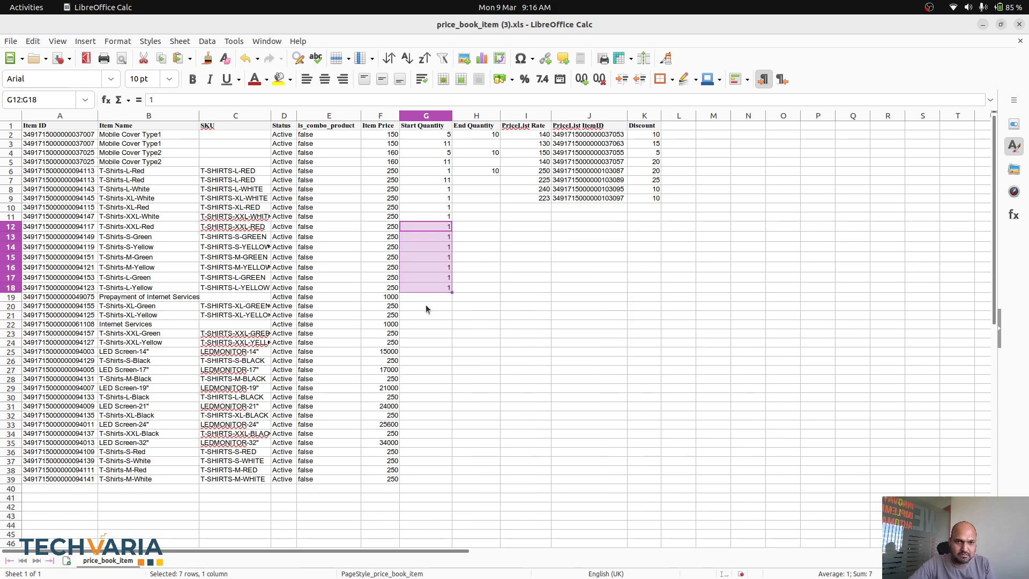
# Enter a Start Quantity of 5 for T-Shirts-XL-Green in G20 and fill it down through G39
pyautogui.click(427, 306)
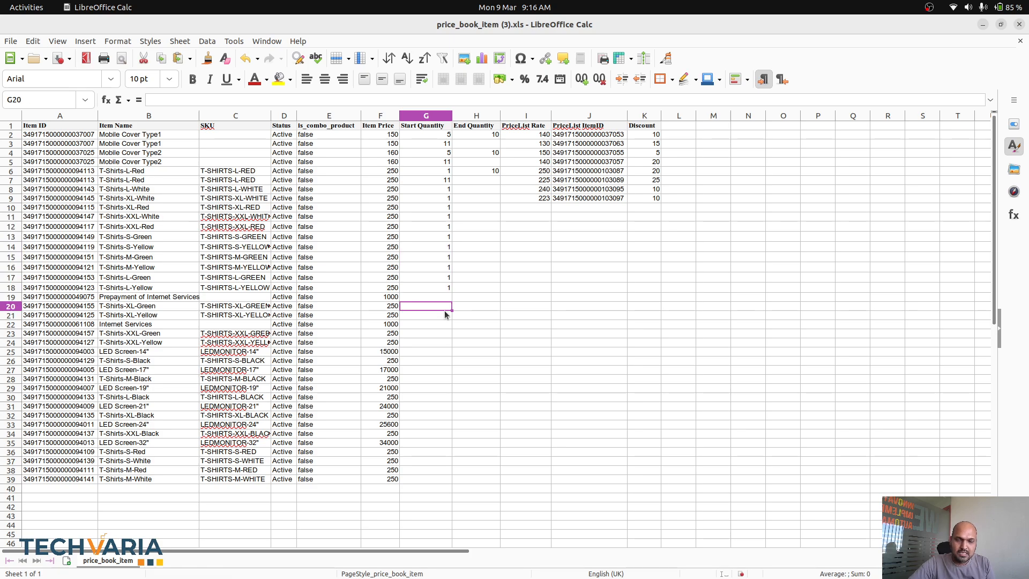
pyautogui.write('5')
pyautogui.press('Return')
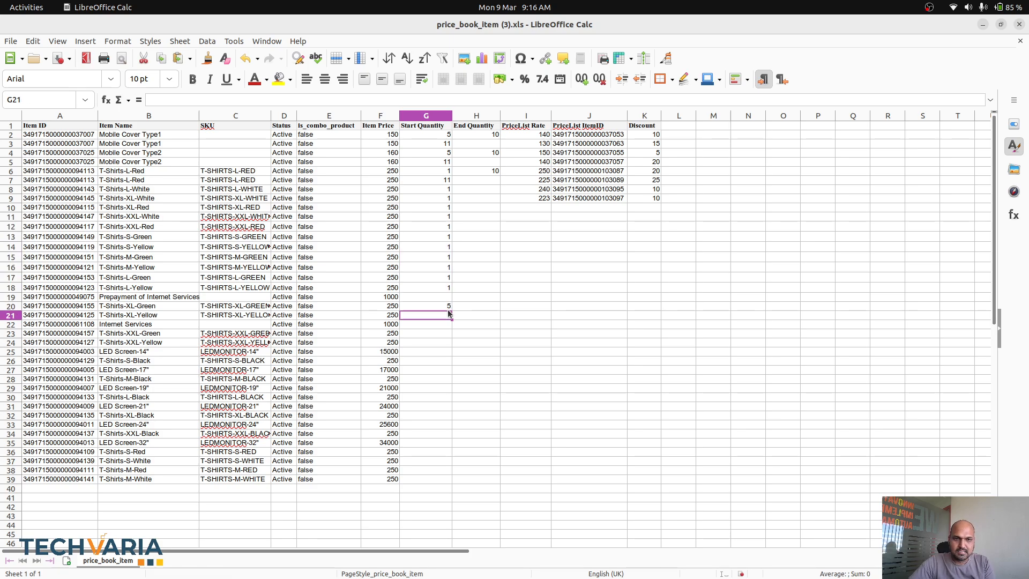
pyautogui.press('Up')
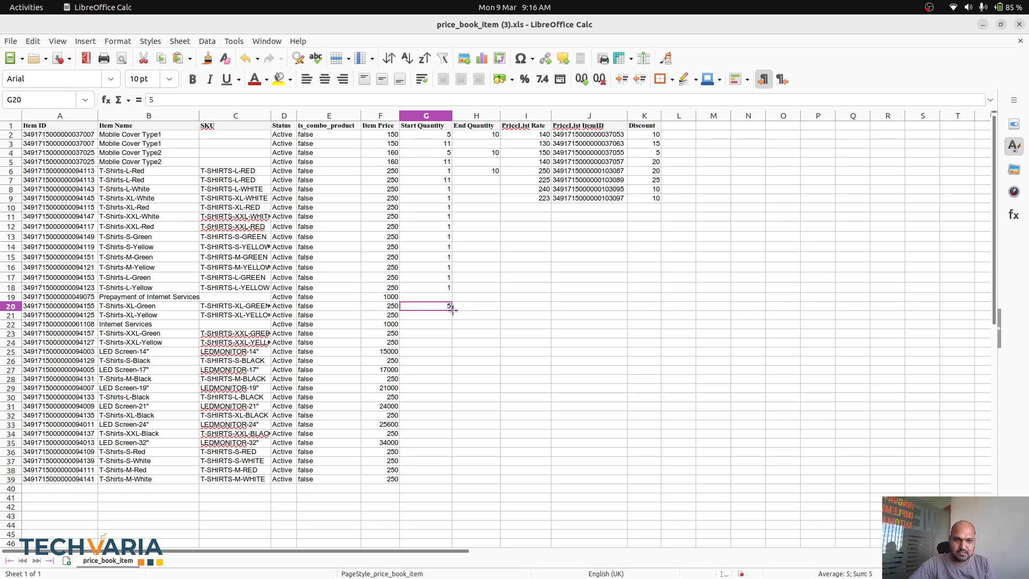
pyautogui.moveTo(453, 309); pyautogui.dragTo(449, 484)
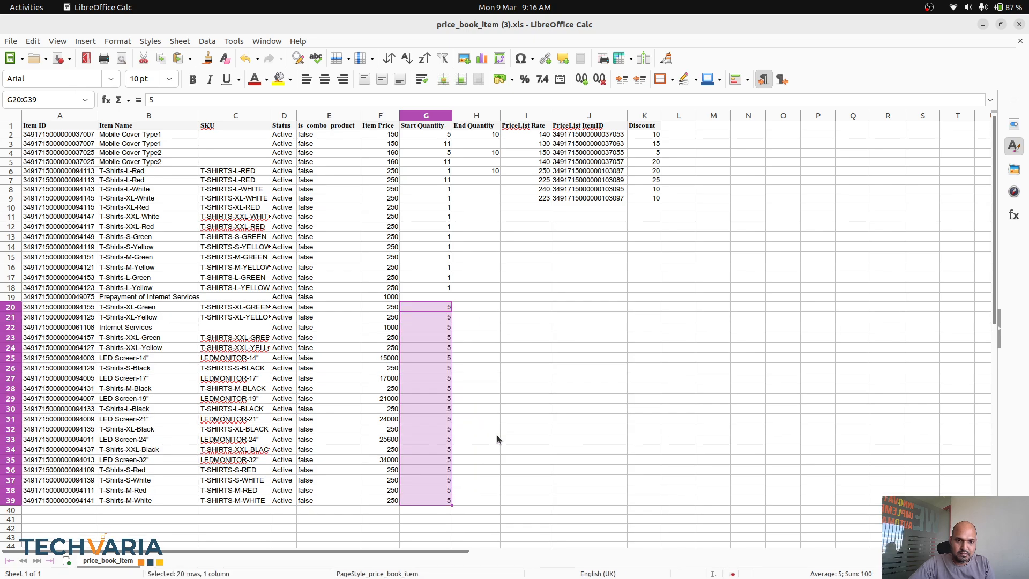
pyautogui.click(497, 435)
# Set the Start Quantity of Prepayment of Internet Services in G19 to 1
pyautogui.click(436, 298)
pyautogui.write('1')
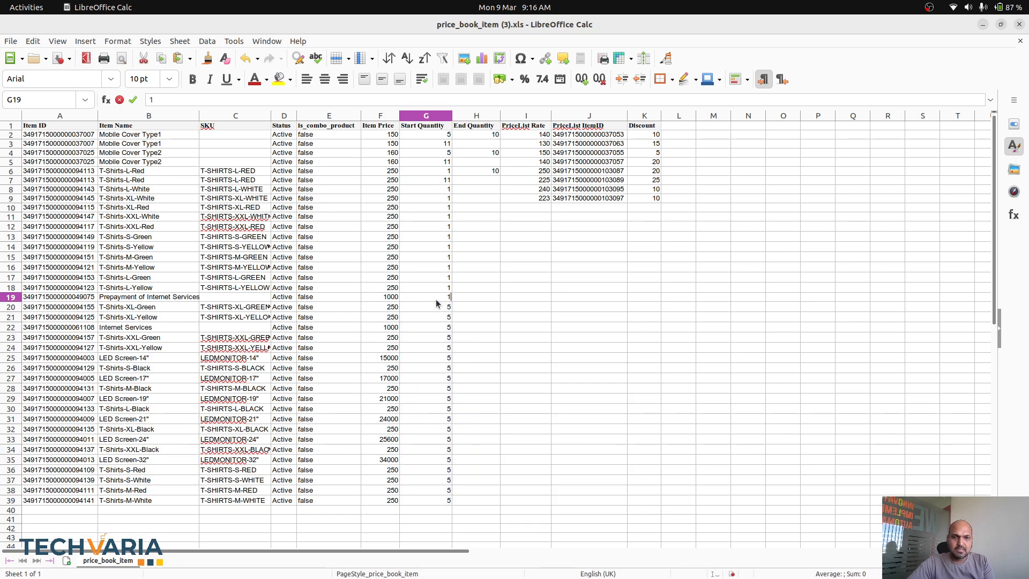
pyautogui.click(504, 275)
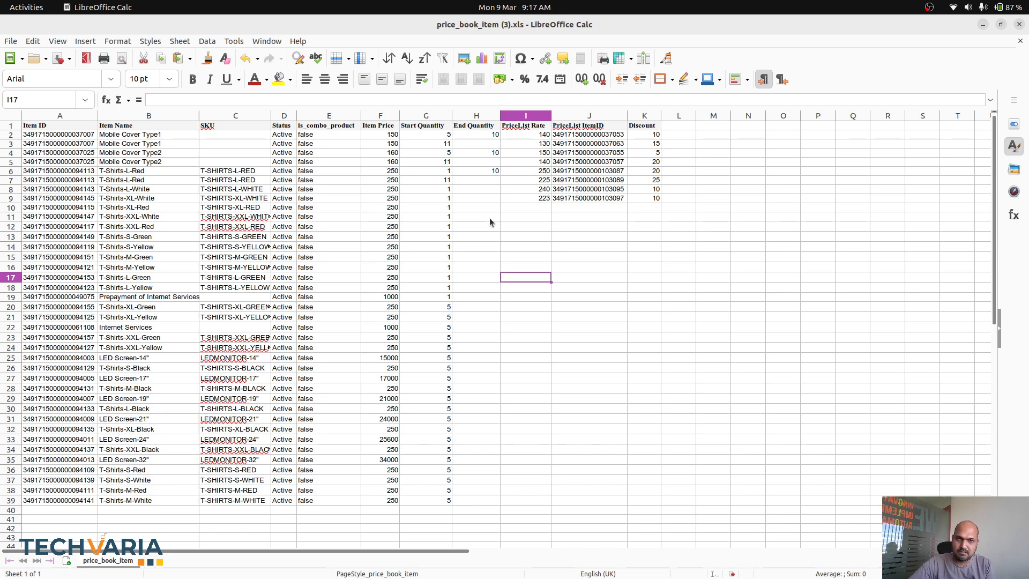
# Enter a PriceList Rate of 240 for T-Shirts-XL-Red in I10 and fill it down through I18
pyautogui.click(531, 209)
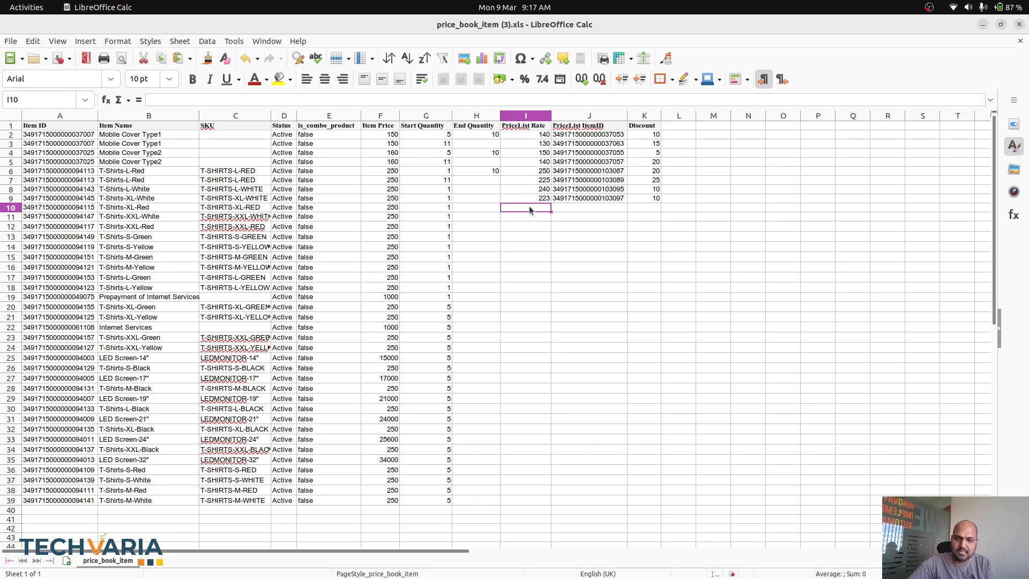
pyautogui.write('240')
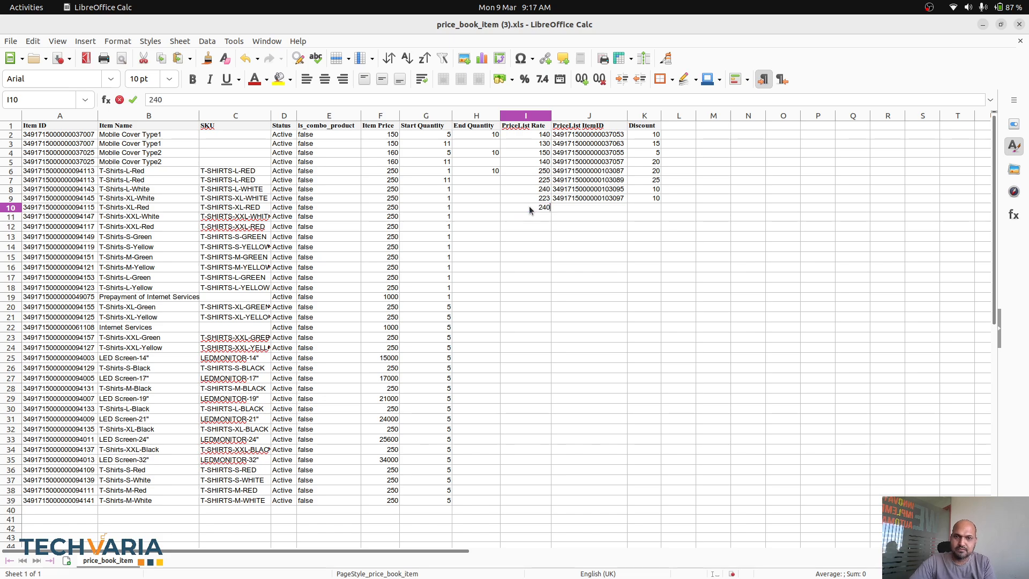
pyautogui.press('Return')
pyautogui.click(548, 210)
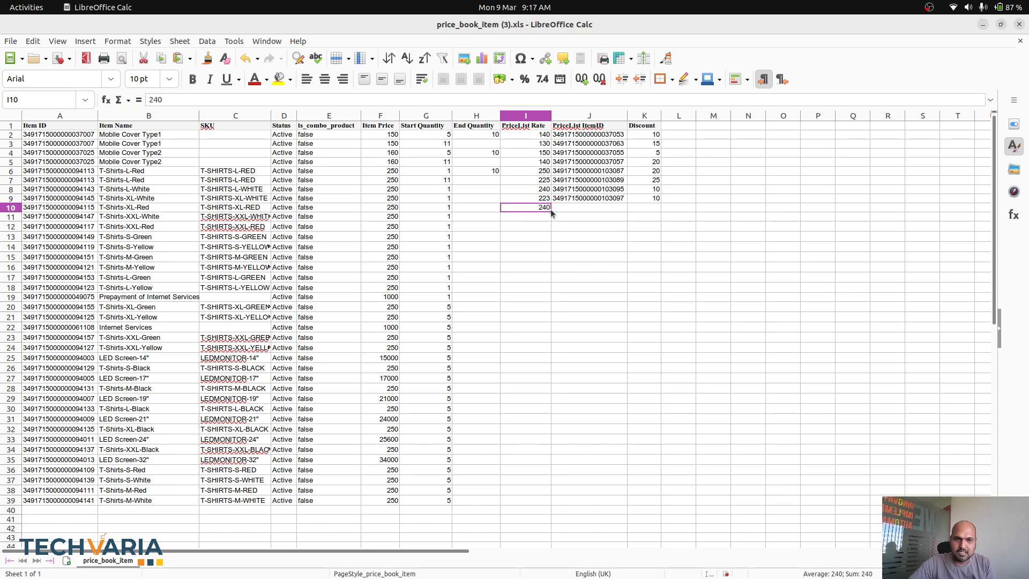
pyautogui.moveTo(550, 212); pyautogui.dragTo(552, 292)
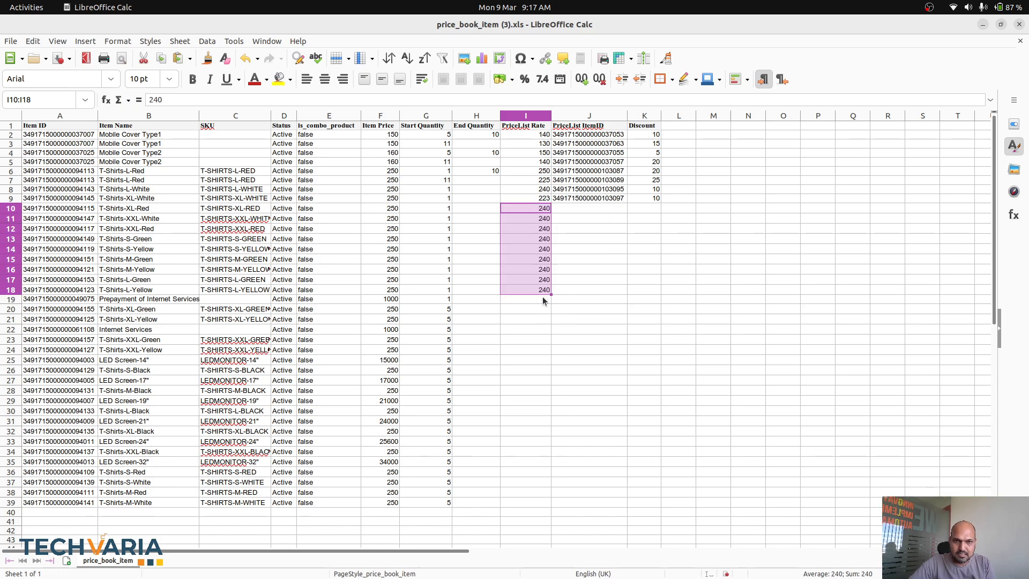
# Enter PriceList Rates of 1000, 250, 250 and 1000 in cells I19 to I22
pyautogui.click(525, 299)
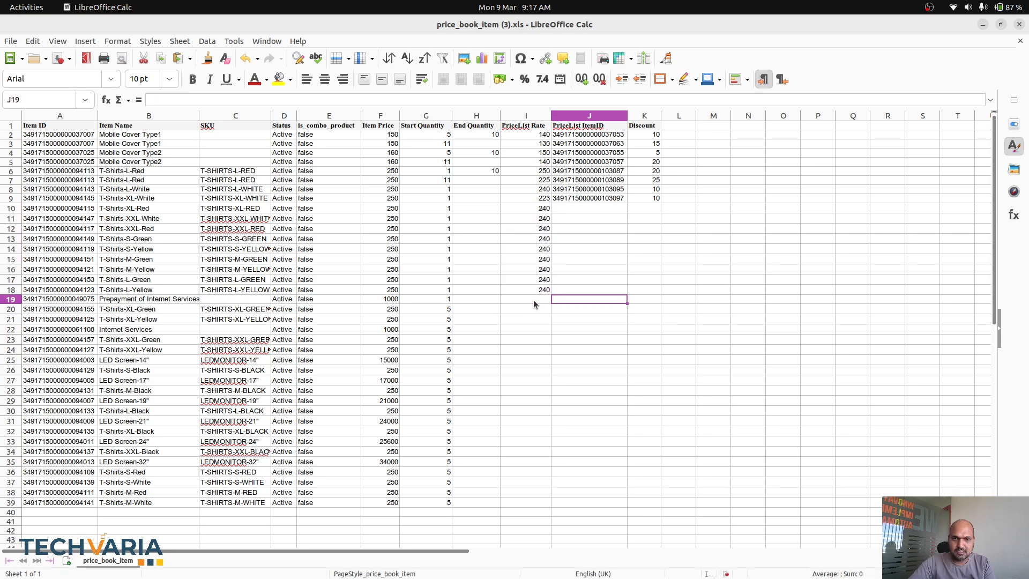
pyautogui.press('BackSpace')
pyautogui.press('Escape')
pyautogui.write('1000')
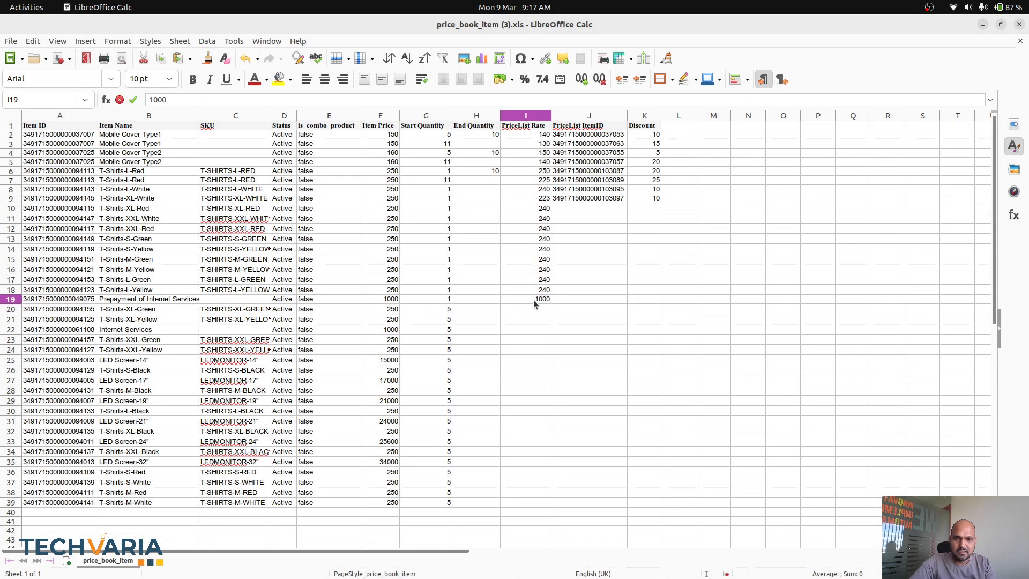
pyautogui.press('Return')
pyautogui.write('250')
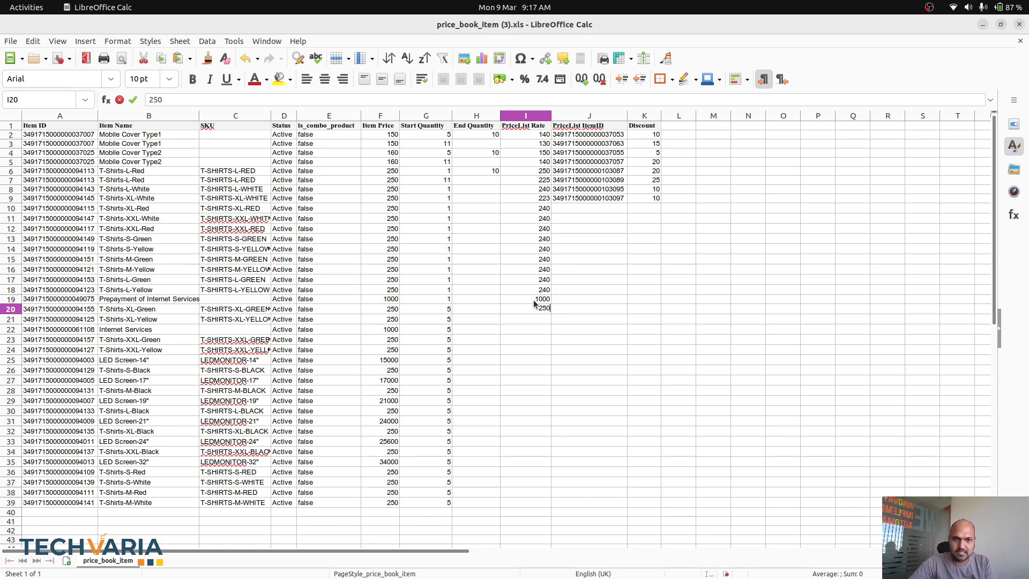
pyautogui.press('Return')
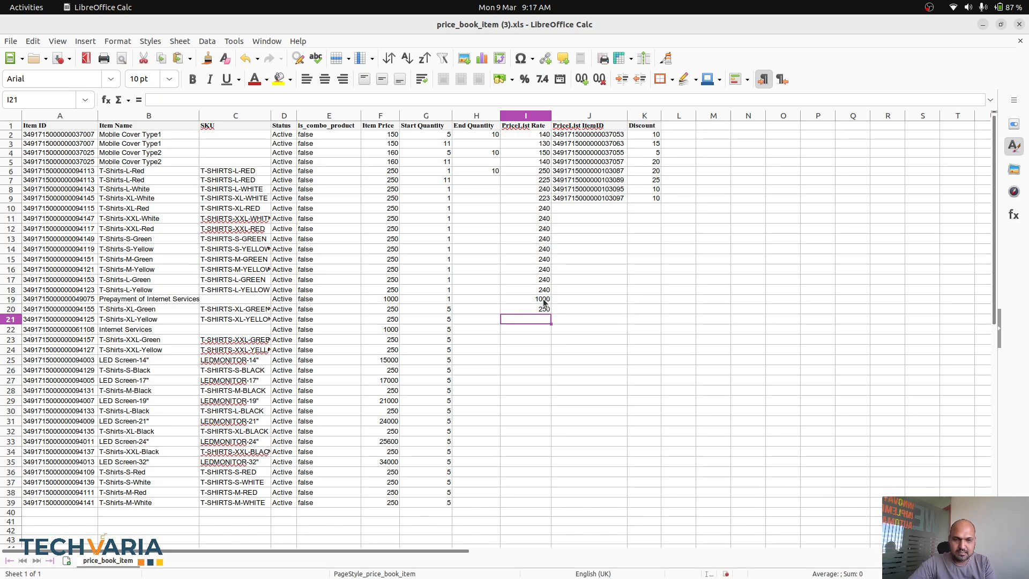
pyautogui.write('250')
pyautogui.press('Return')
pyautogui.write('1000')
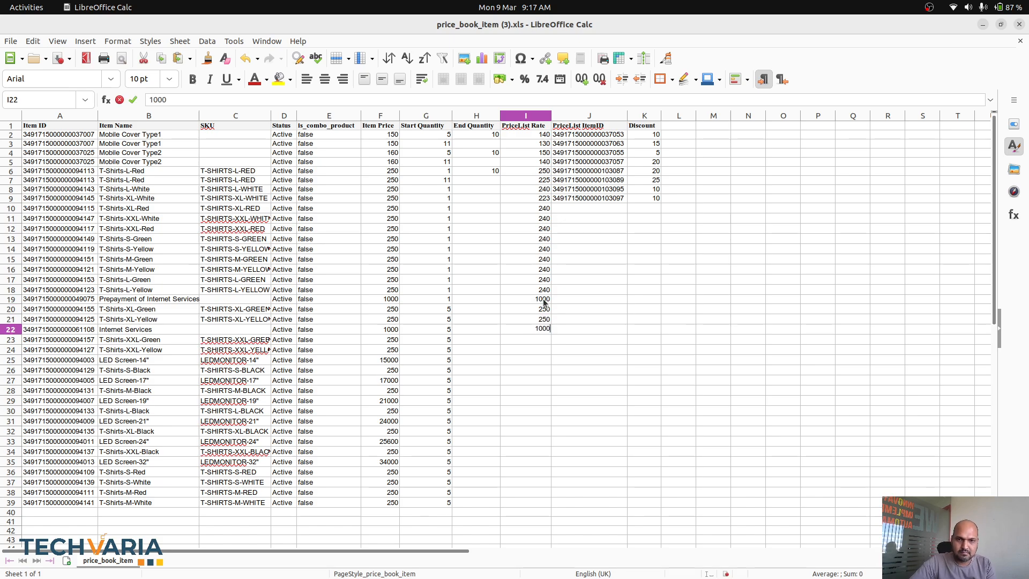
pyautogui.press('Return')
# Enter PriceList Rates of 250, 250, 12500 and 250 in cells I23 to I26
pyautogui.write('250')
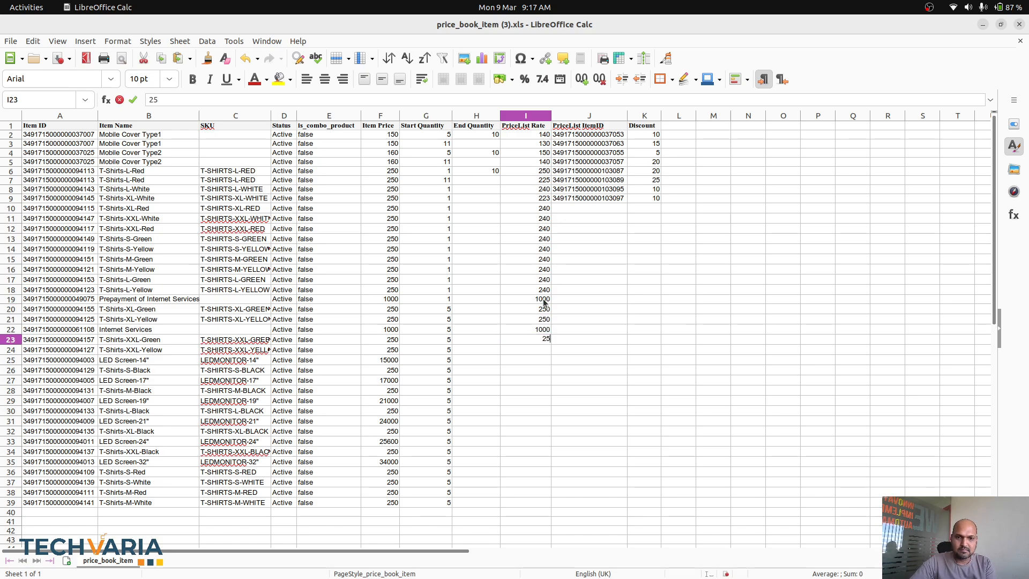
pyautogui.press('Return')
pyautogui.write('250')
pyautogui.press('Return')
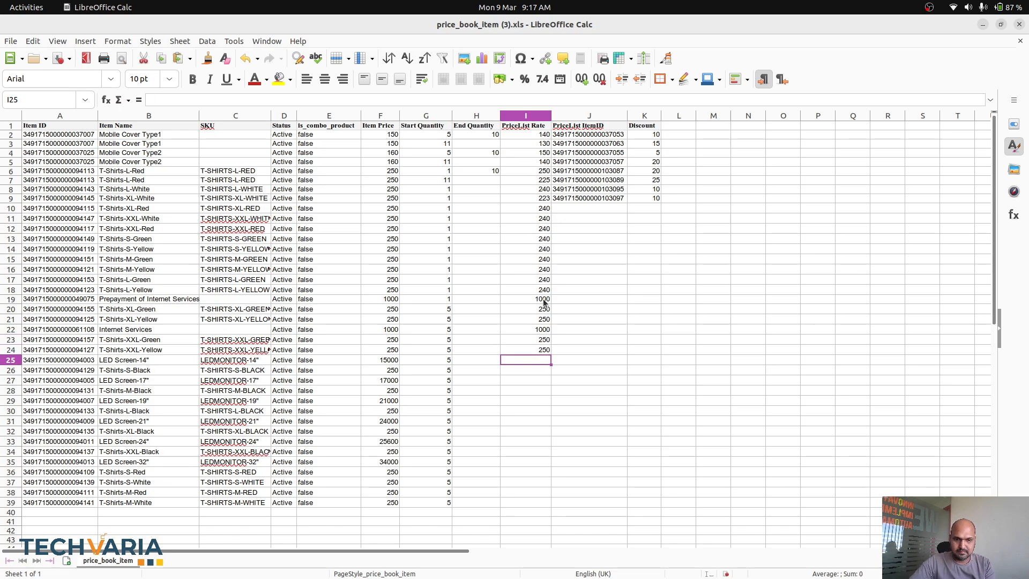
pyautogui.write('12500')
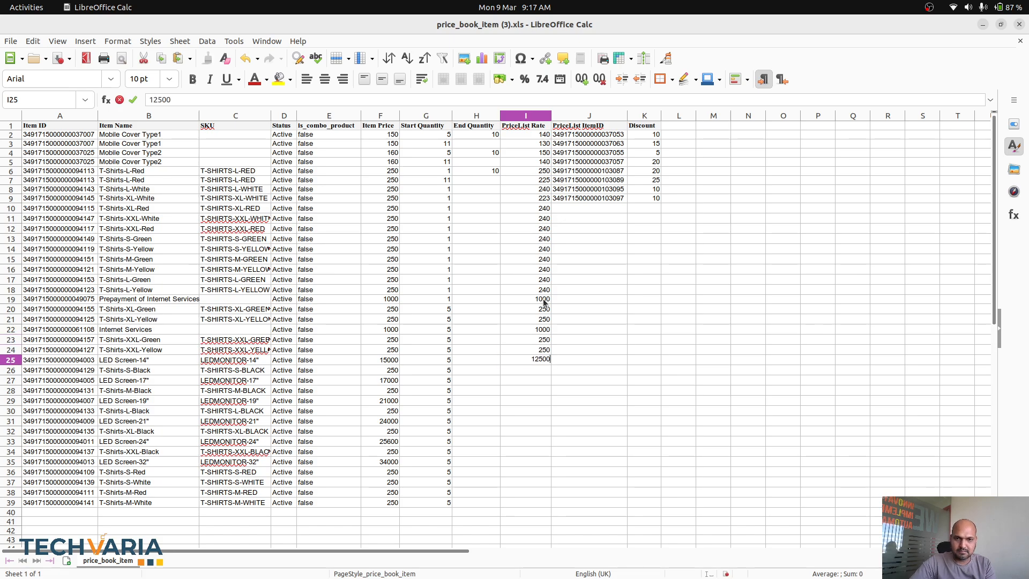
pyautogui.press('Return')
pyautogui.write('250')
pyautogui.press('Return')
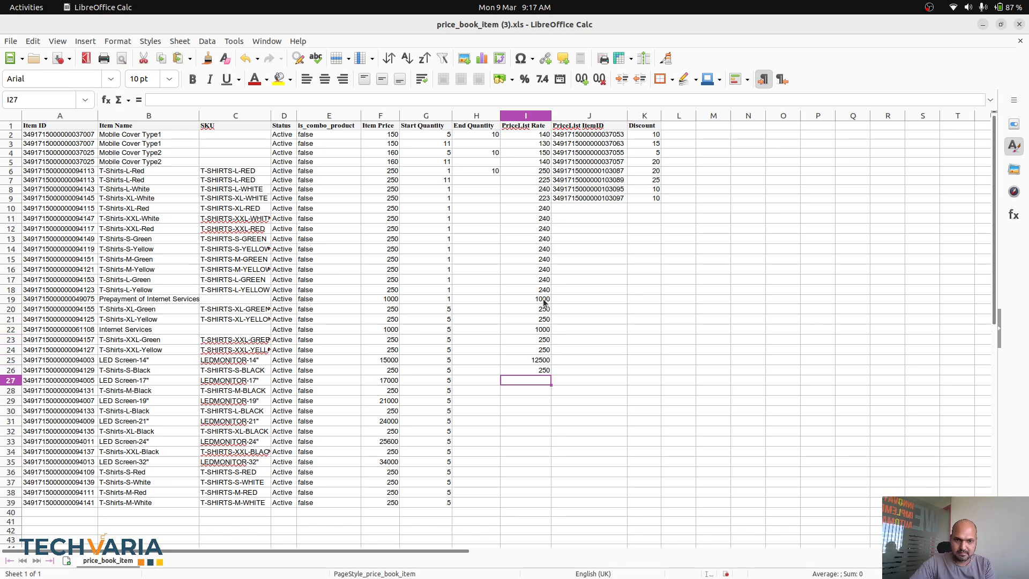
# Enter PriceList Rates of 15000, 250, 20000 and 250 in cells I27 to I30
pyautogui.write('15000')
pyautogui.press('Return')
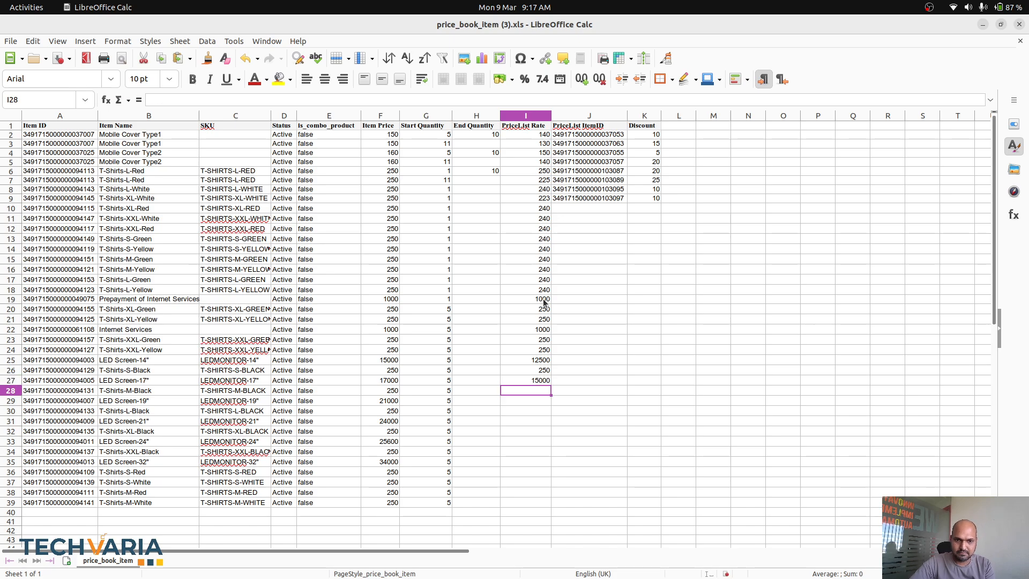
pyautogui.write('250')
pyautogui.press('Return')
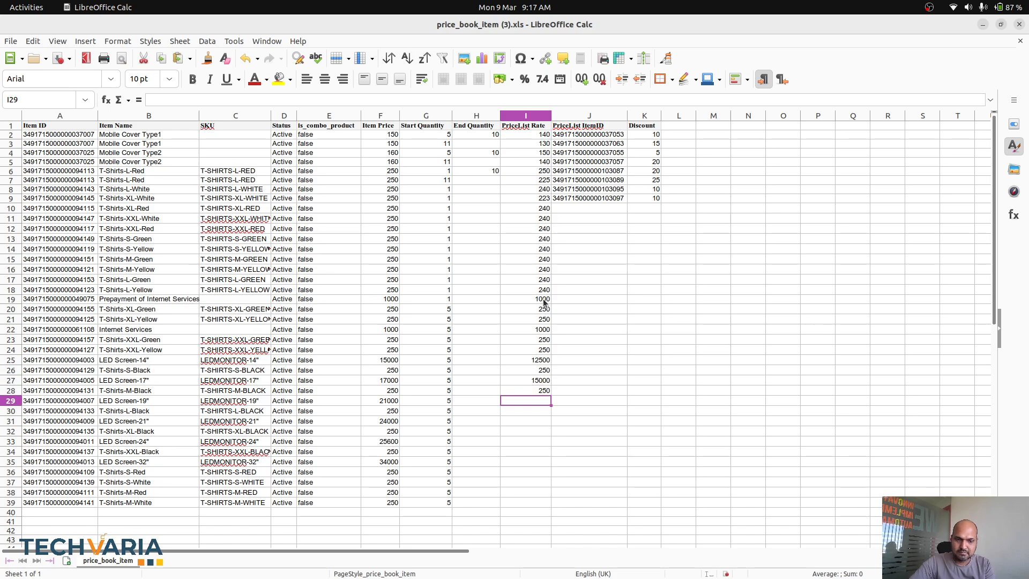
pyautogui.write('20000')
pyautogui.press('Return')
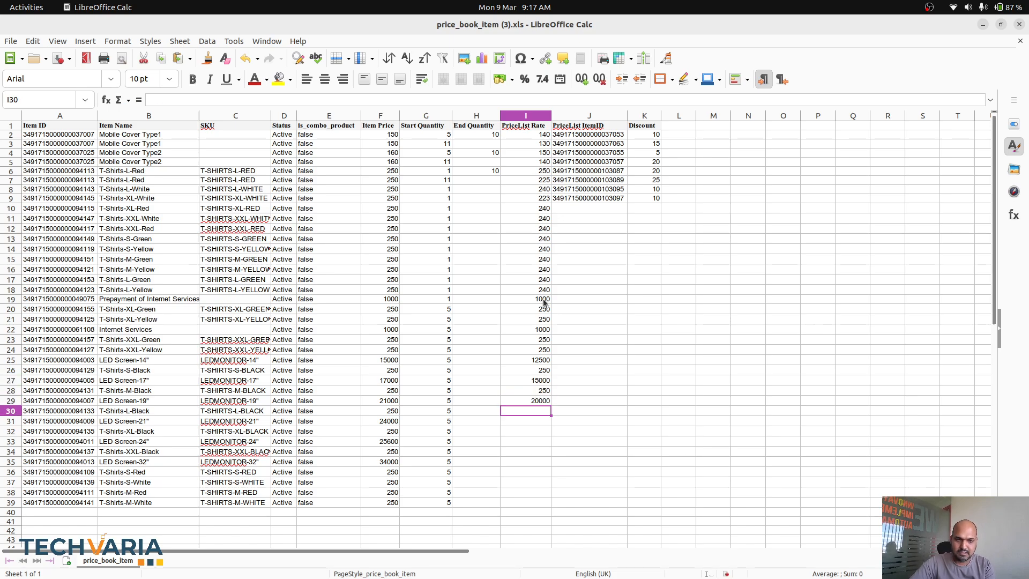
pyautogui.write('250')
pyautogui.press('Return')
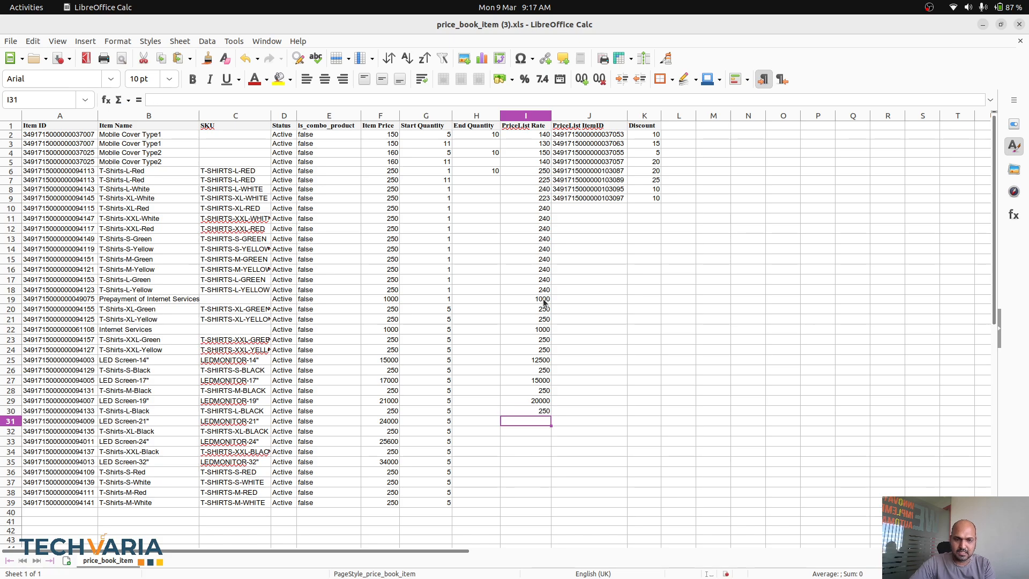
# Enter PriceList Rates of 20000, 250 and 21000 in cells I31 to I33
pyautogui.write('20000')
pyautogui.press('Return')
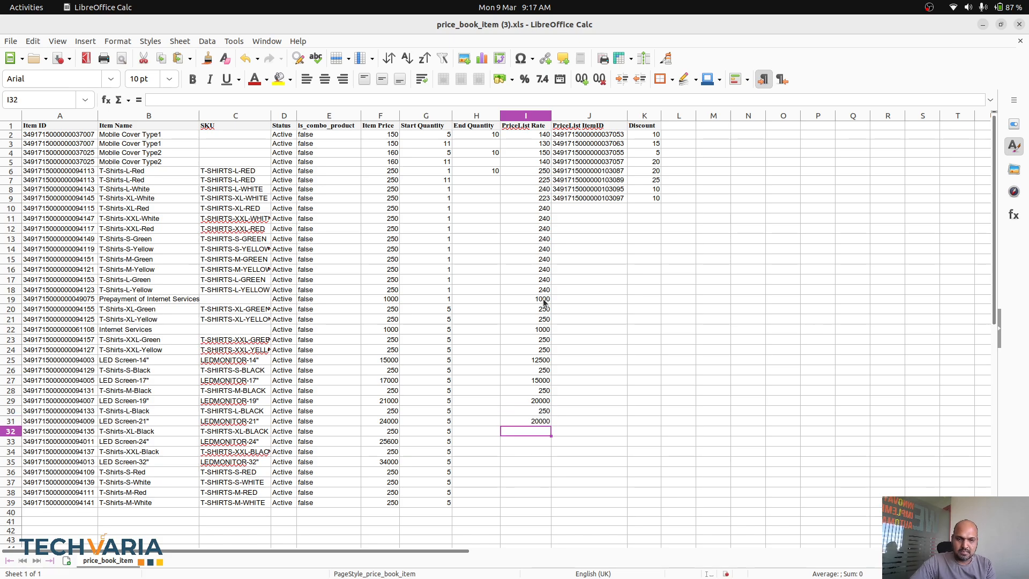
pyautogui.write('250')
pyautogui.press('Return')
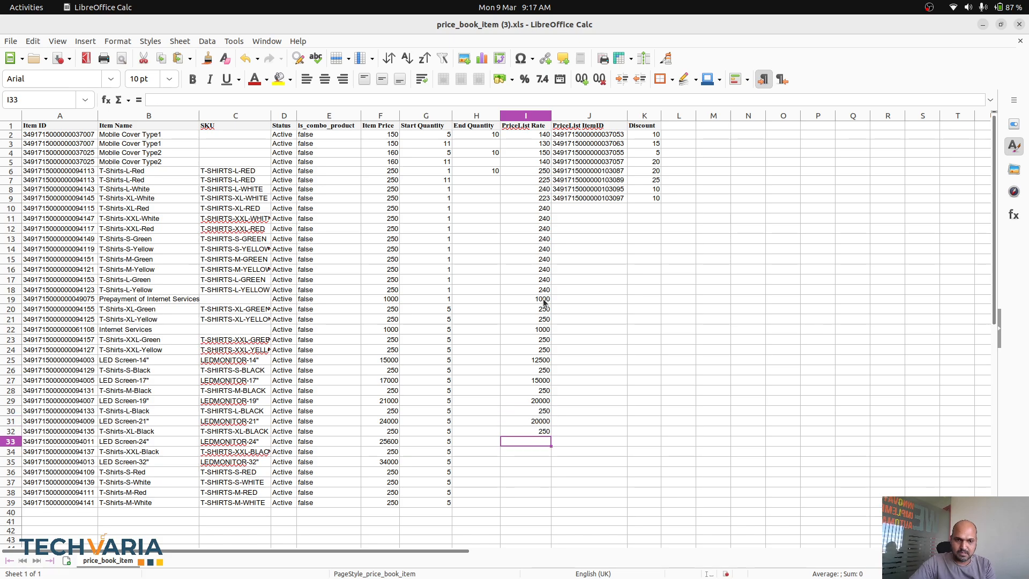
pyautogui.write('21000')
pyautogui.press('Return')
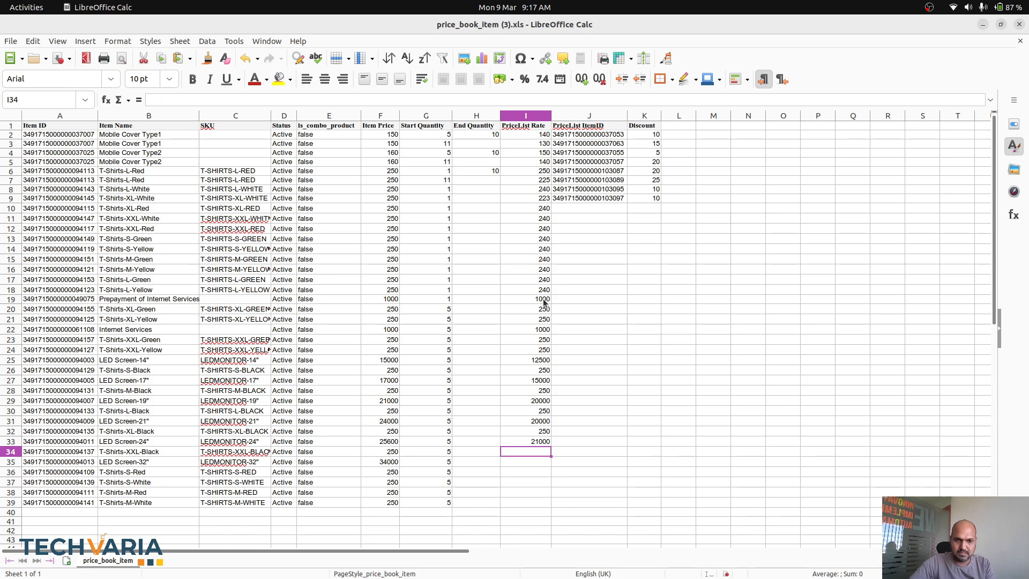
# Enter PriceList Rates of 240 for T-Shirts-XXL-Black in I34 and 33000 for LED Screen-32" in I35
pyautogui.press('Return')
pyautogui.press('Up')
pyautogui.write('2')
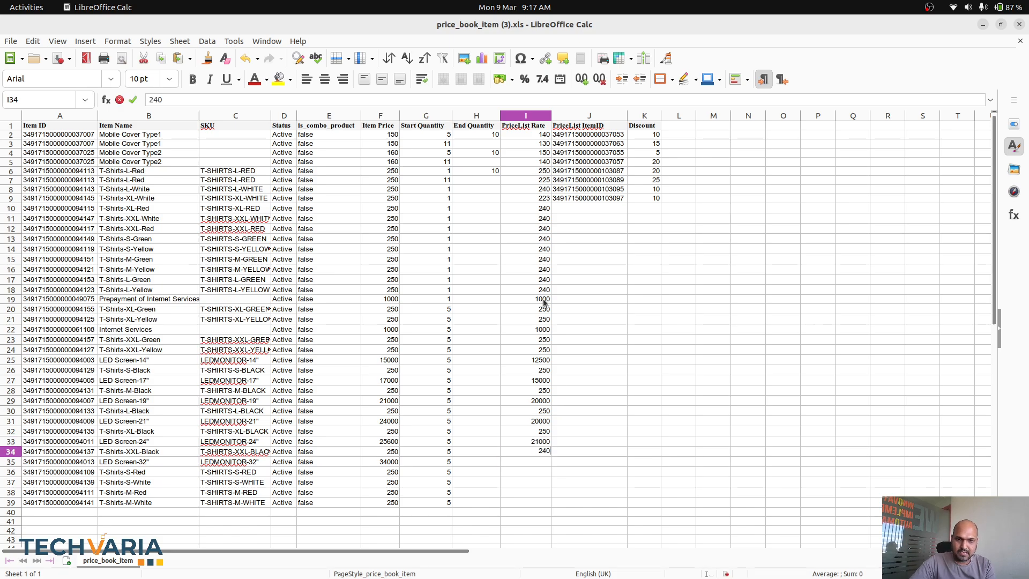
pyautogui.write('40')
pyautogui.press('Return')
pyautogui.write('33000')
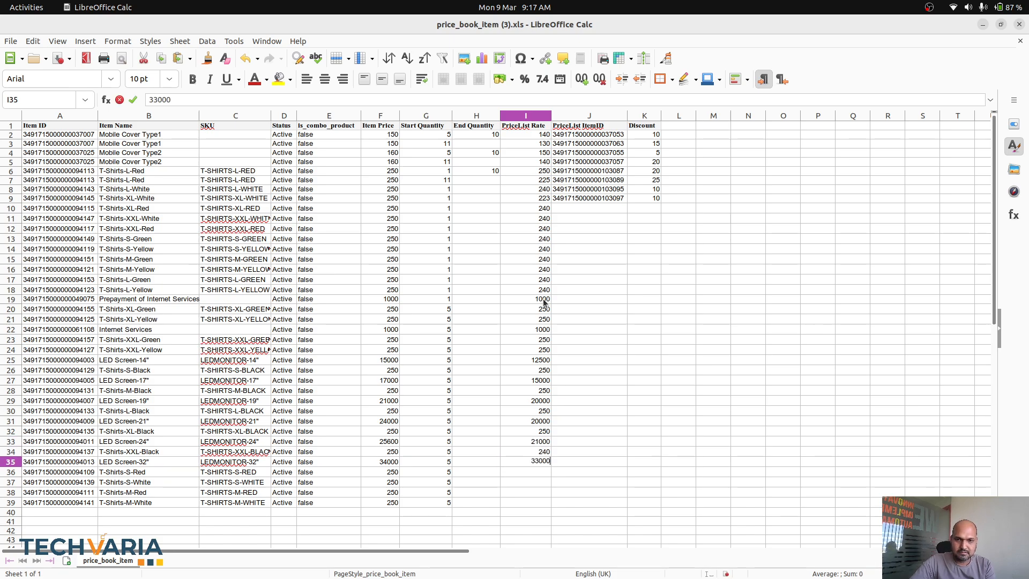
pyautogui.press('Return')
# Enter a PriceList Rate of 250 for T-Shirts-S-Red in I36 and copy it to I37 through I39
pyautogui.write('2')
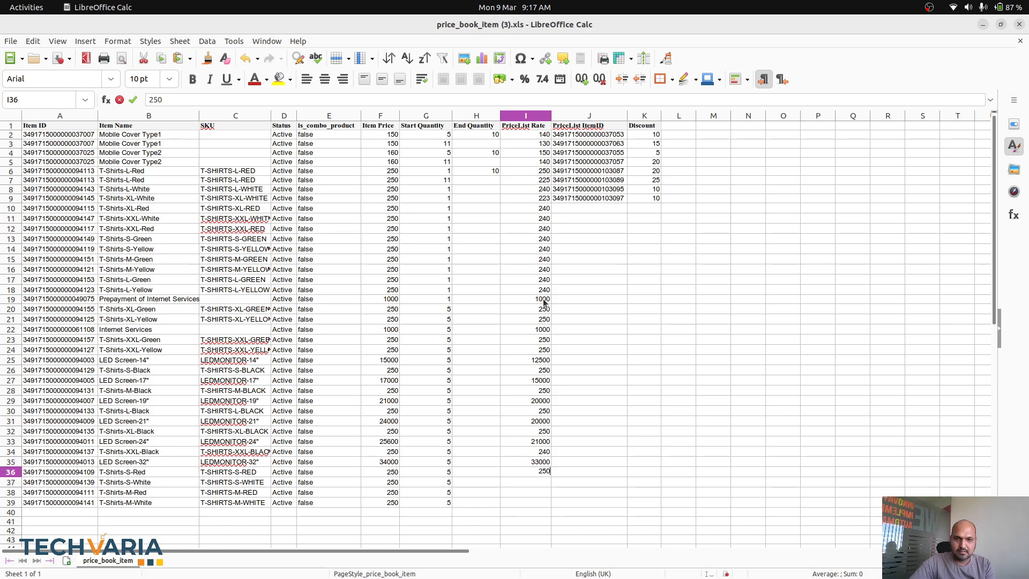
pyautogui.write('50')
pyautogui.press('Return')
pyautogui.press('Up')
pyautogui.hotkey('ctrl', 'c')
pyautogui.press('Down')
pyautogui.hotkey('shift', 'Down')
pyautogui.hotkey('shift', 'Down')
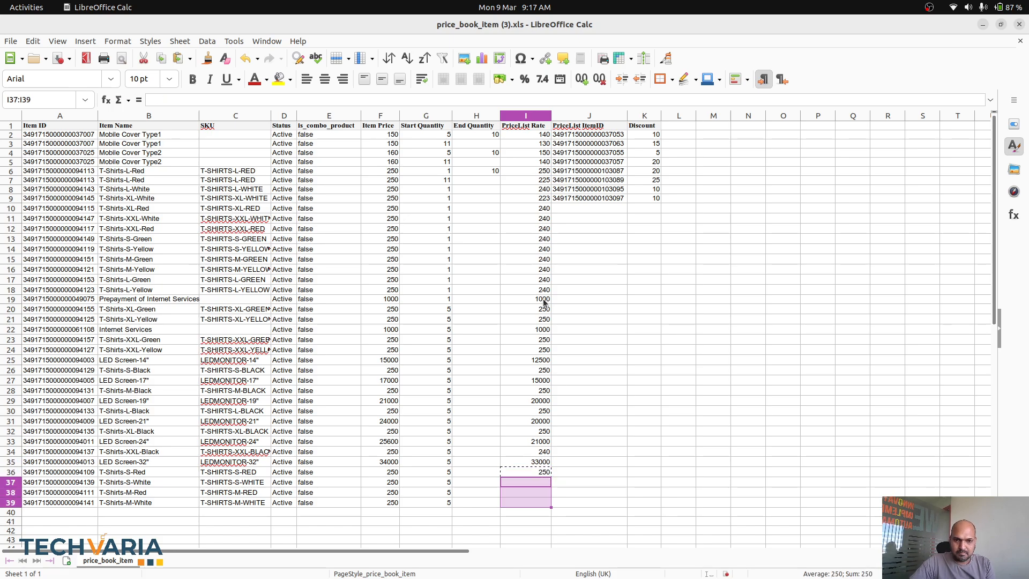
pyautogui.hotkey('ctrl', 'v')
pyautogui.press('Up')
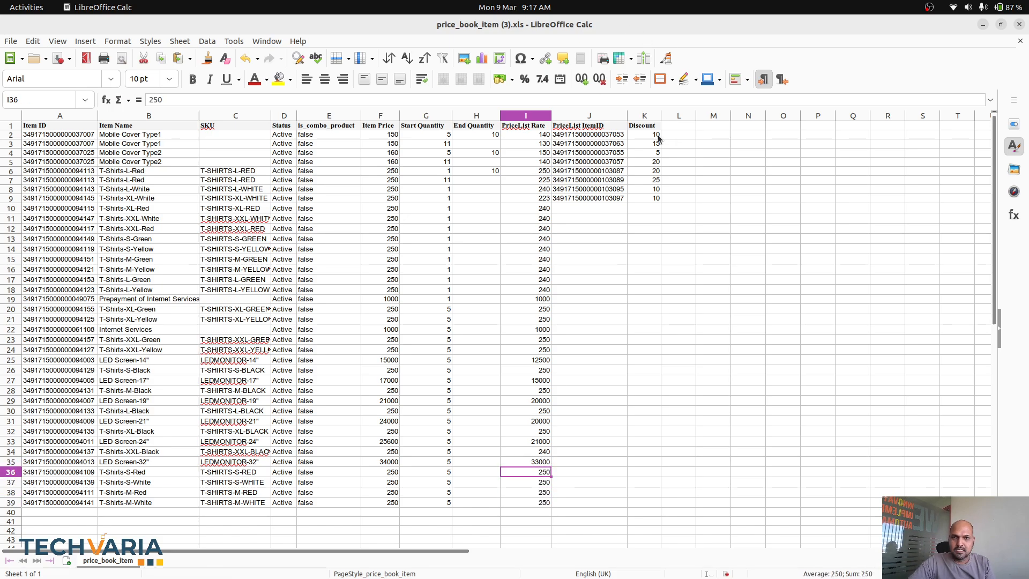
# Enter a Discount of 10 for T-Shirts-XL-Red in K10 and fill it down through K39 without incrementing
pyautogui.click(643, 207)
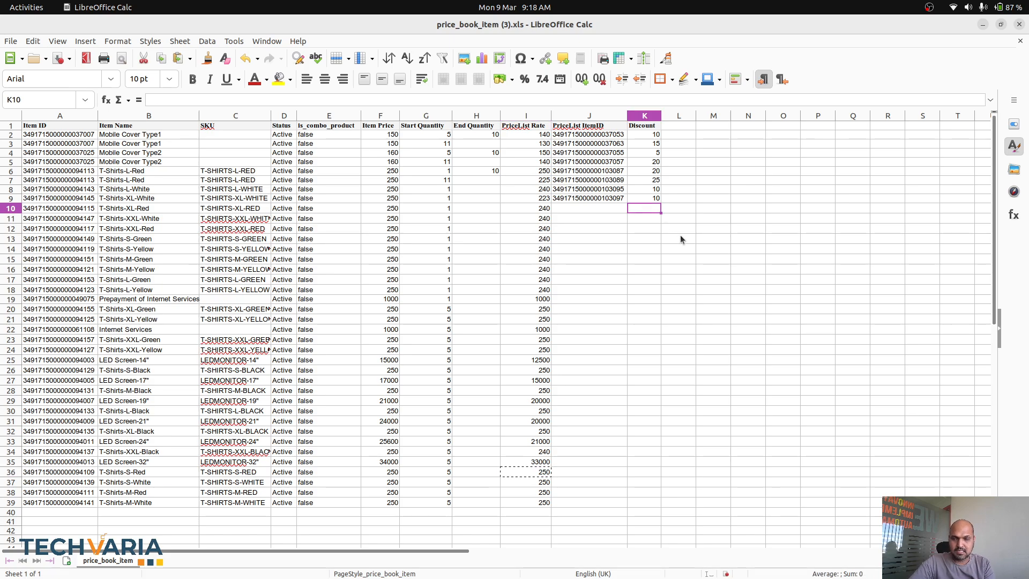
pyautogui.write('10')
pyautogui.press('Return')
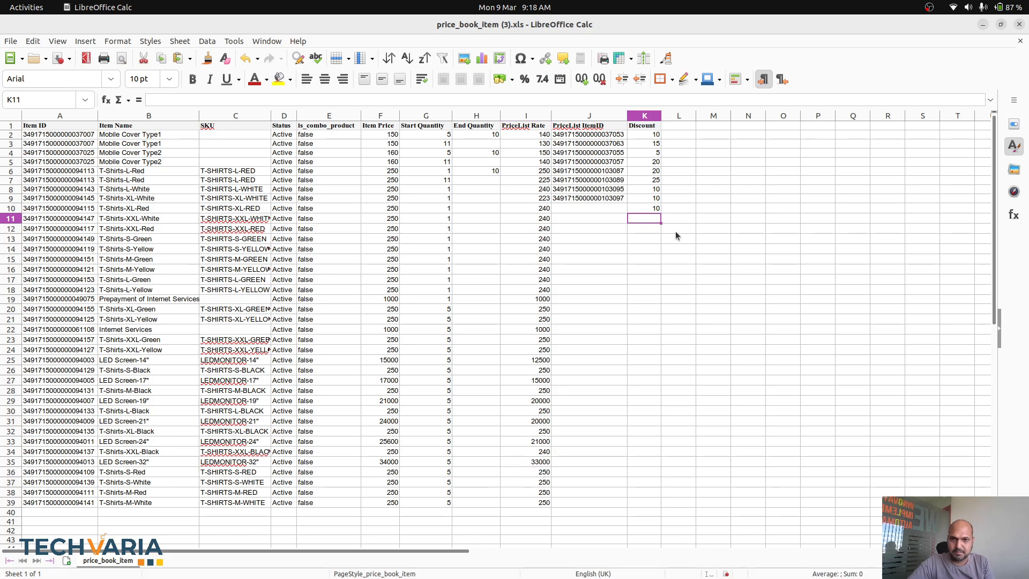
pyautogui.click(654, 210)
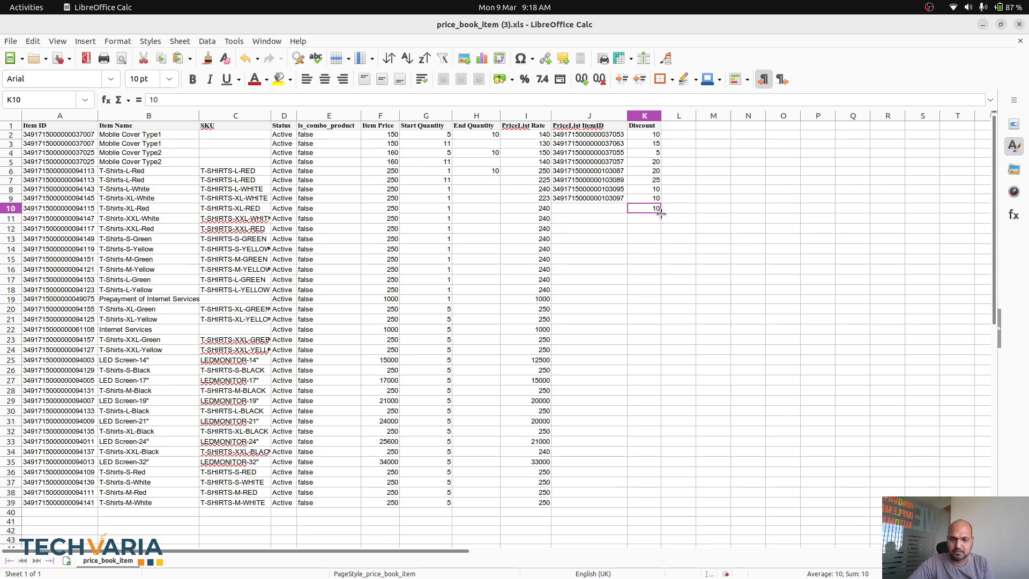
pyautogui.moveTo(661, 213); pyautogui.dragTo(660, 504)
pyautogui.click(668, 442)
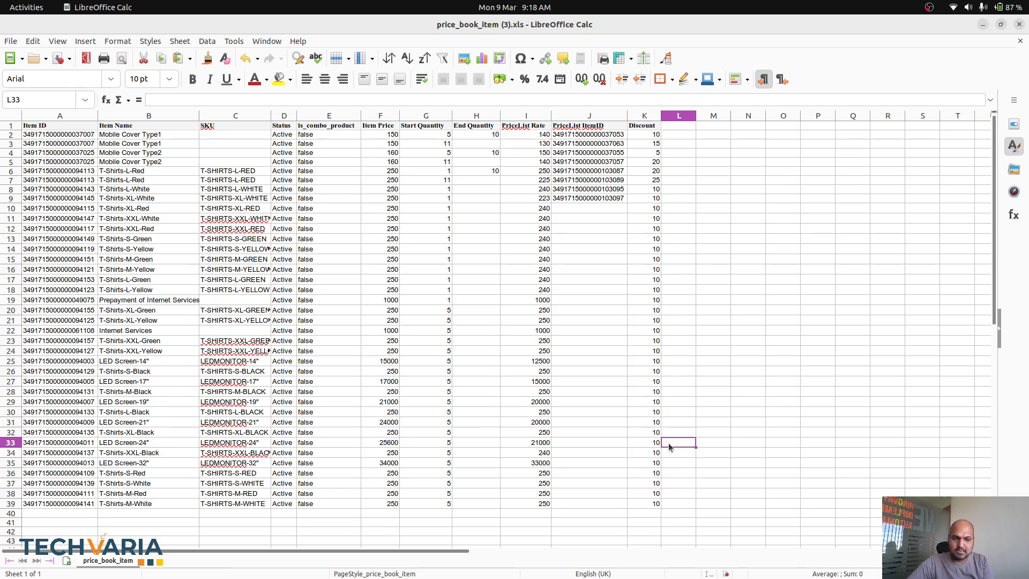
# Save the price_book_item (3).xls spreadsheet and close LibreOffice to return to the price list in Zoho Books
pyautogui.hotkey('ctrl', 's')
pyautogui.click(572, 348)
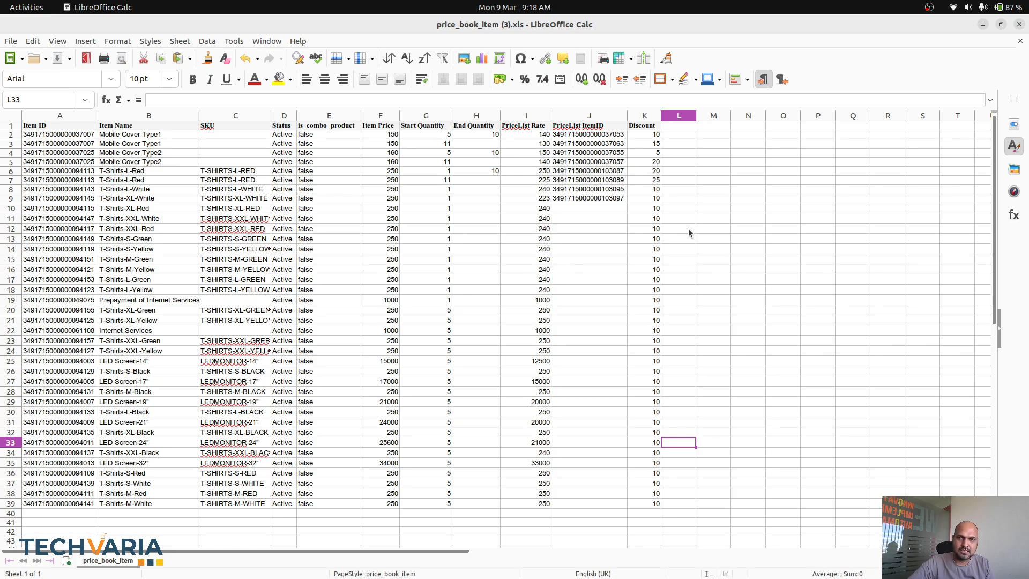
pyautogui.click(1022, 24)
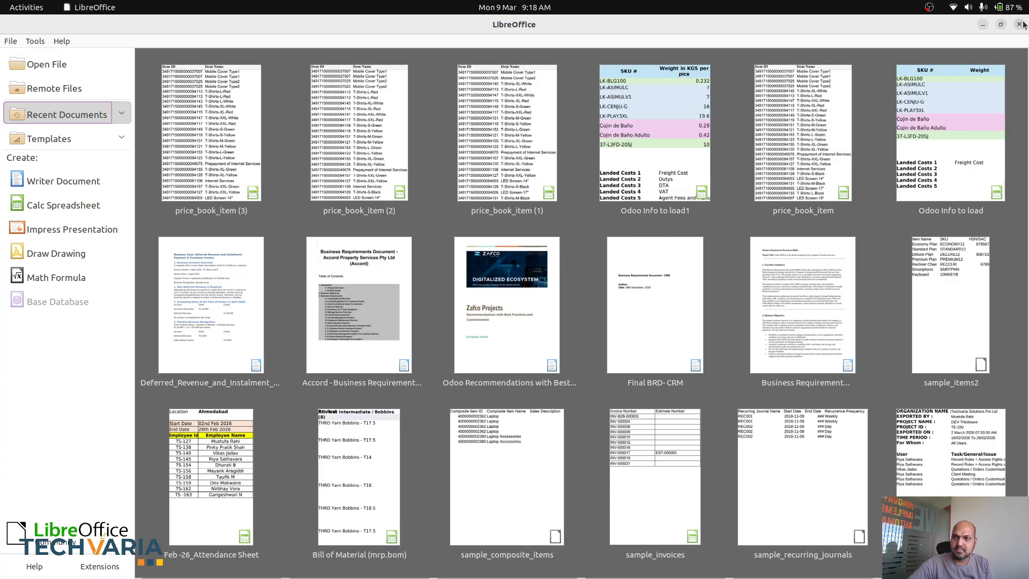
pyautogui.click(1020, 24)
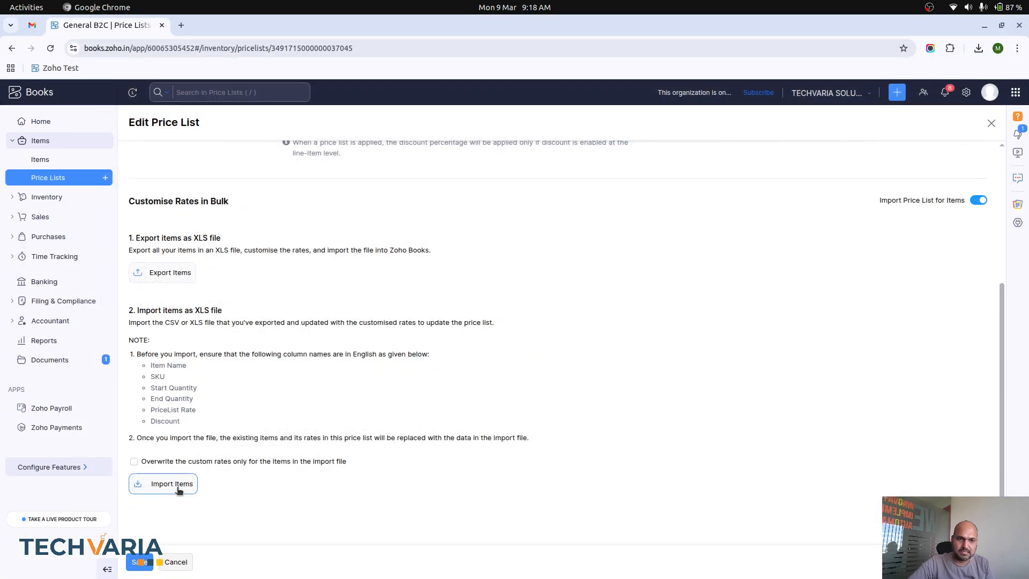
# Import the items from price_book_item (3).xls into the price list and save it
pyautogui.click(180, 489)
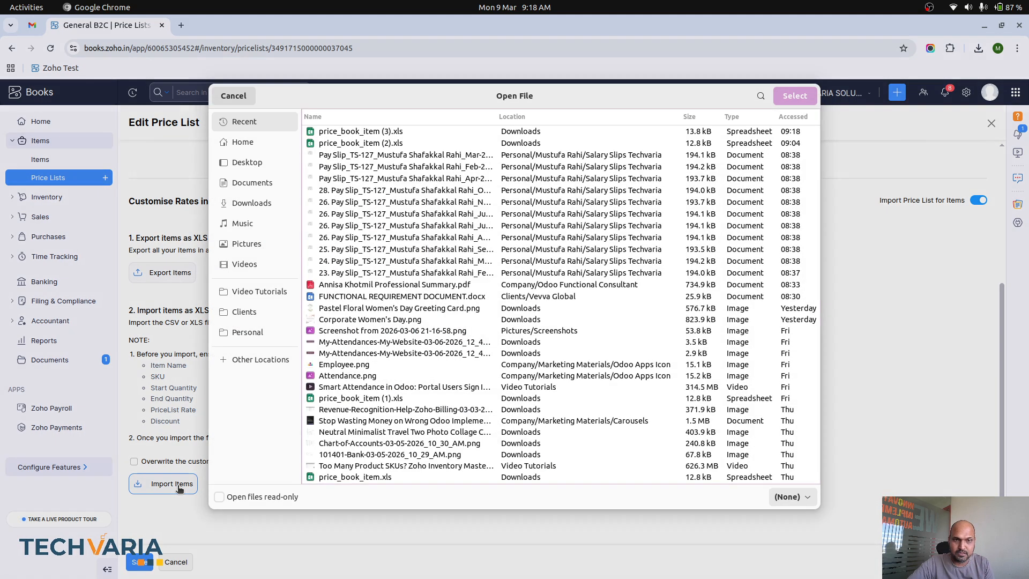
pyautogui.doubleClick(352, 132)
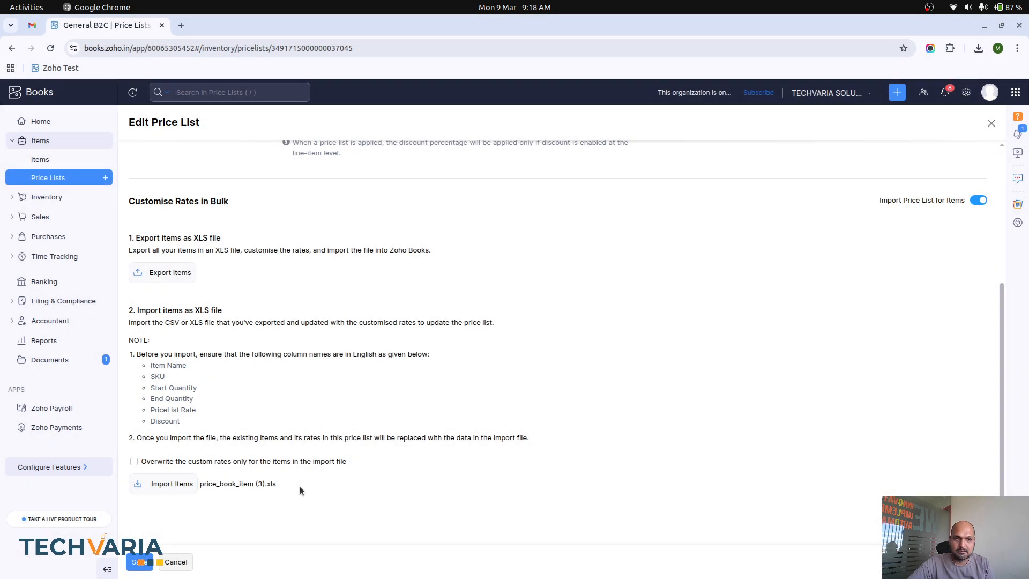
pyautogui.click(140, 561)
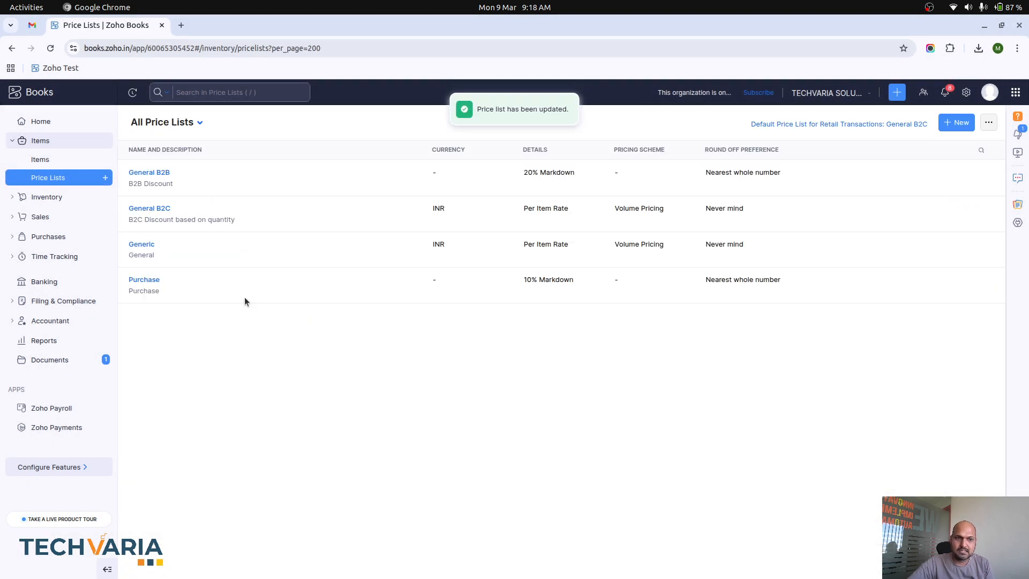
# Open the General B2C price list and review the start quantities, custom rates and discounts of its items
pyautogui.click(153, 209)
pyautogui.scroll(-8, 500, 358)
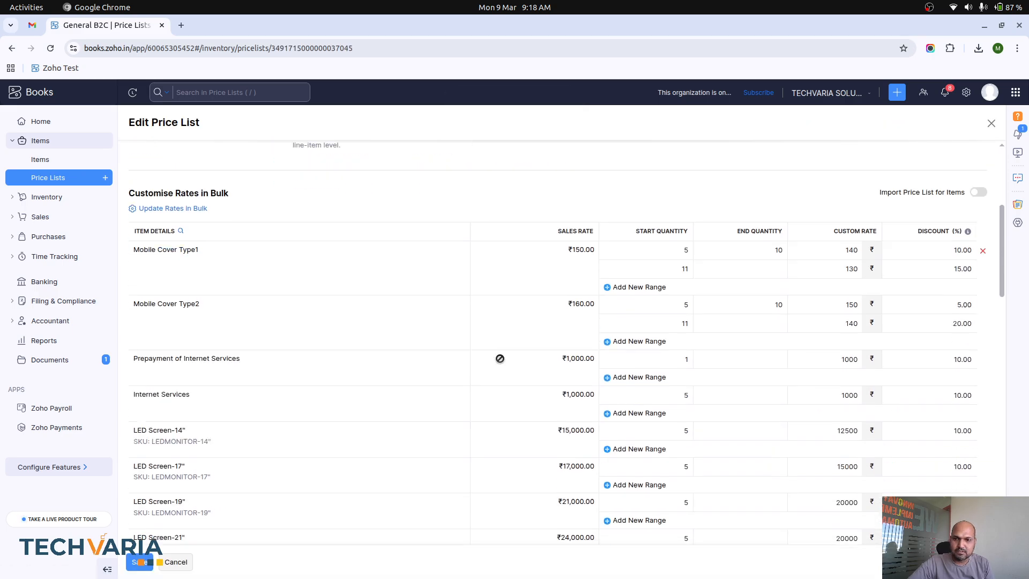
pyautogui.scroll(-6, 921, 304)
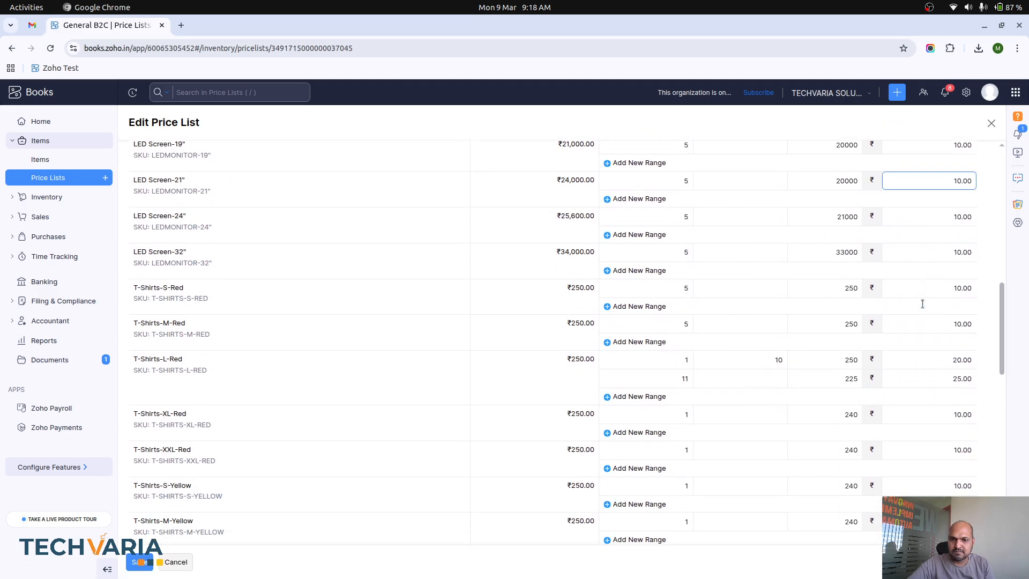
pyautogui.scroll(-9, 921, 303)
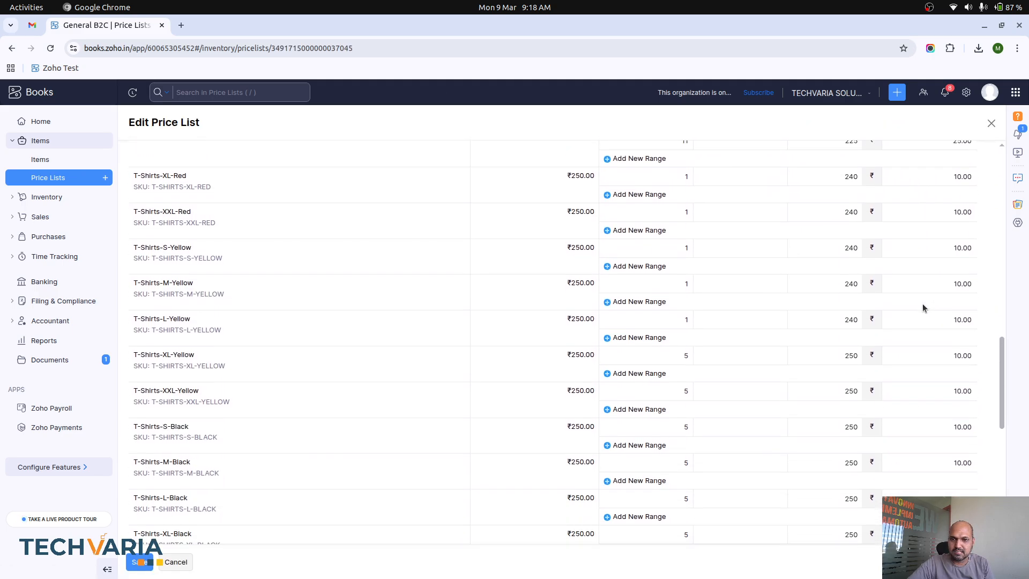
pyautogui.scroll(15, 922, 304)
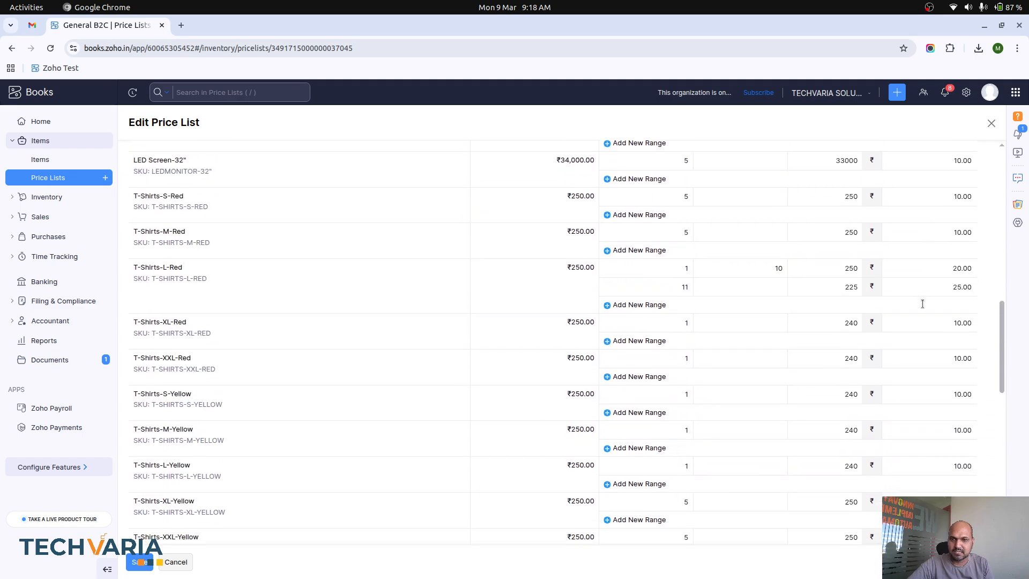
pyautogui.scroll(7, 922, 303)
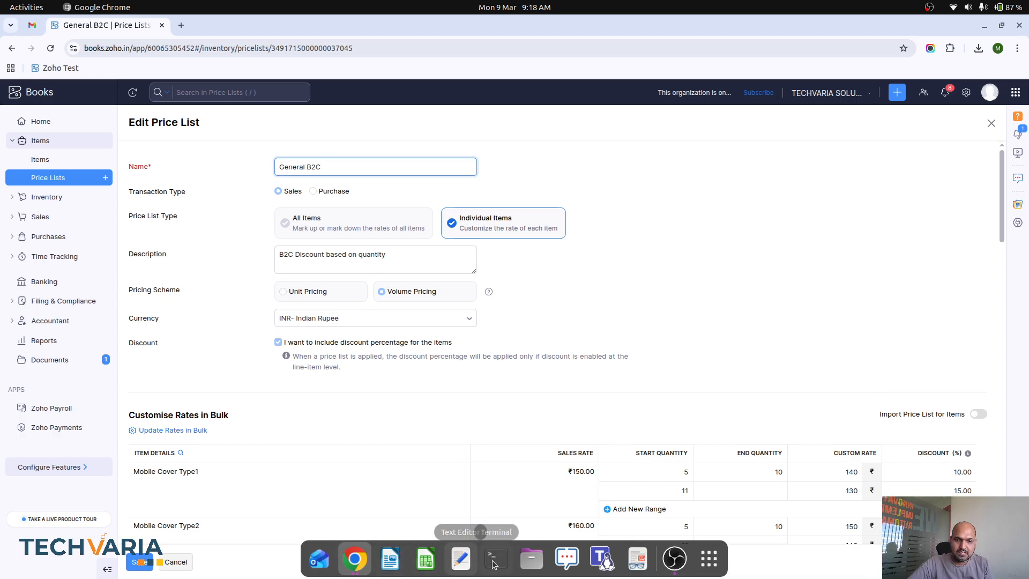
# In the Files app's Downloads folder, rename price_book_item (3).xls to New Pricelist.xls
pyautogui.click(531, 560)
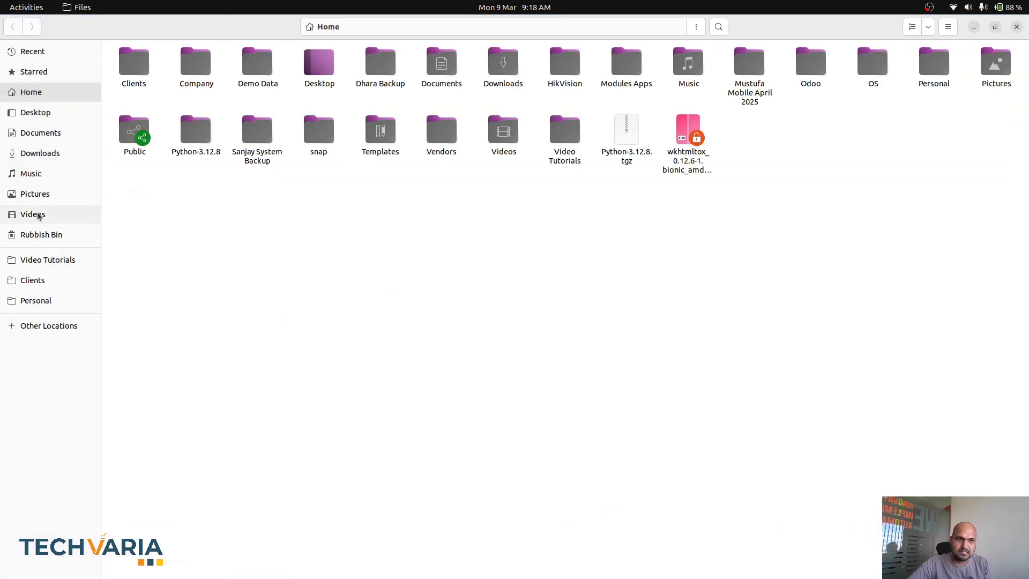
pyautogui.click(66, 154)
pyautogui.click(255, 85)
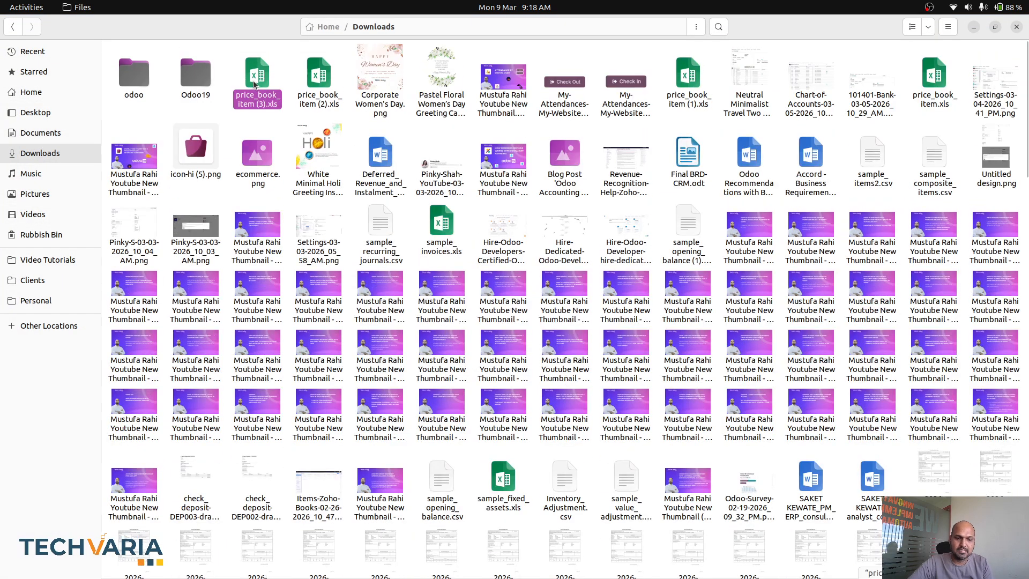
pyautogui.press('F2')
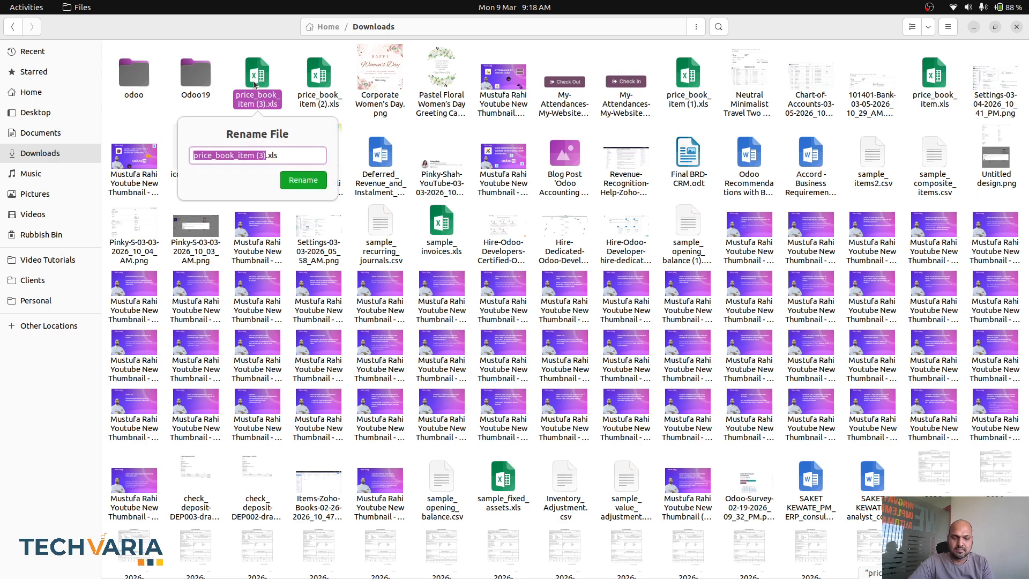
pyautogui.write('New Procel')
pyautogui.press('BackSpace')
pyautogui.press('BackSpace')
pyautogui.press('BackSpace')
pyautogui.press('BackSpace')
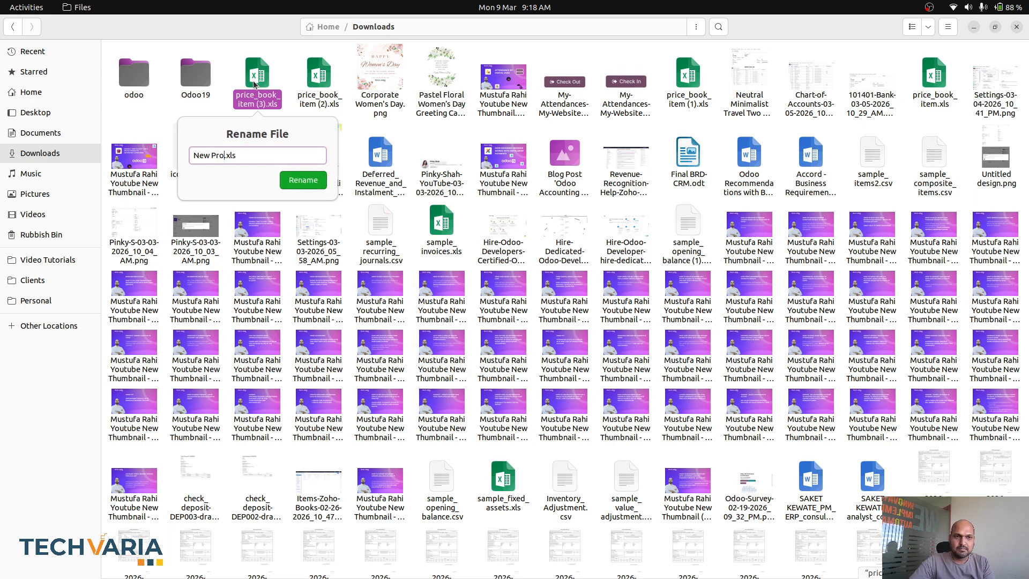
pyautogui.write('icelist')
pyautogui.press('Return')
# Open New Pricelist.xls in LibreOffice Calc and delete the PriceList ItemID column
pyautogui.doubleClick(255, 82)
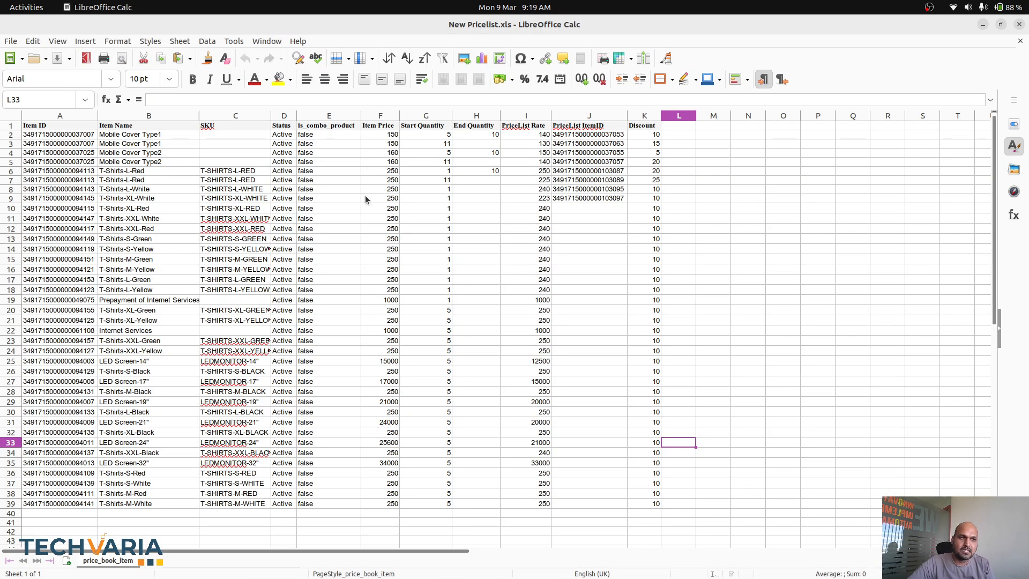
pyautogui.click(590, 127)
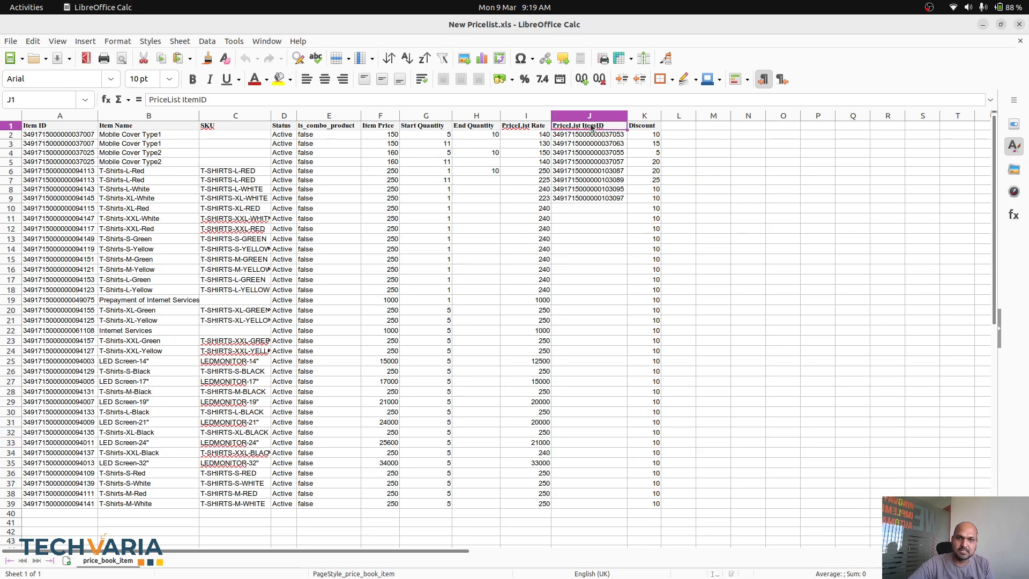
pyautogui.click(597, 118)
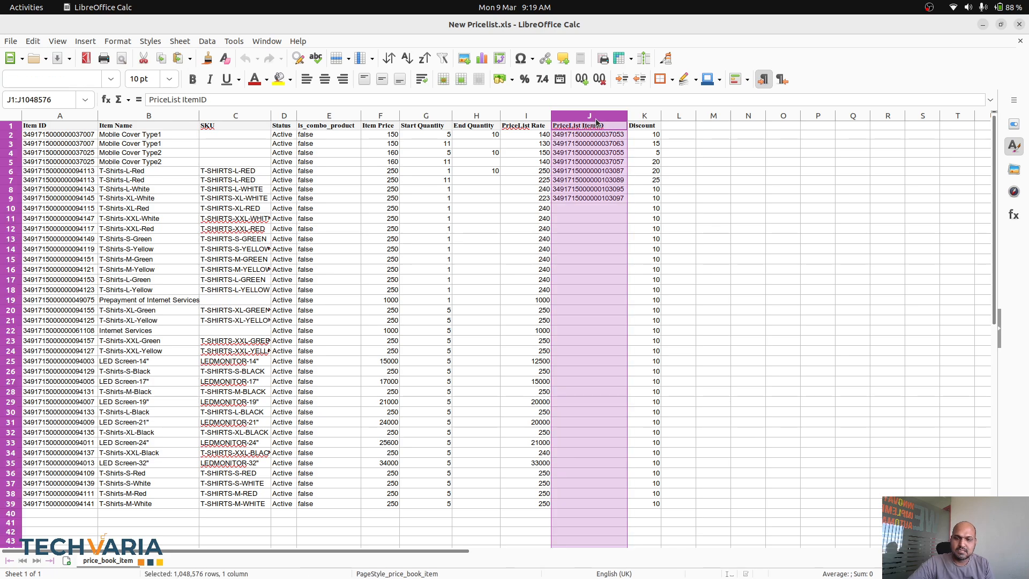
pyautogui.hotkey('ctrl', '-')
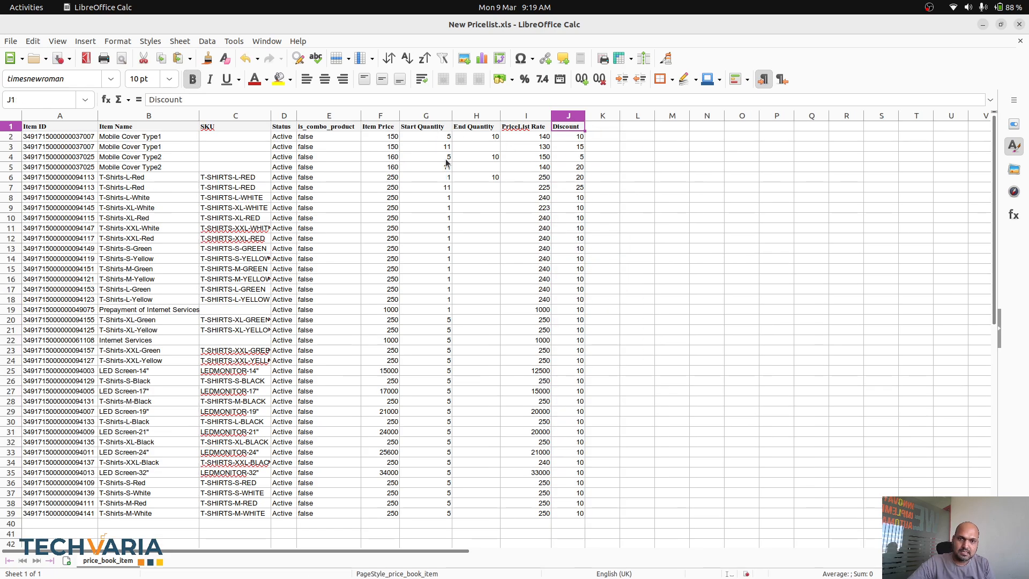
# Set the Start Quantity to 5 for every item from T-Shirts-L-White in row 8 down to row 39
pyautogui.click(443, 199)
pyautogui.write('5')
pyautogui.press('Return')
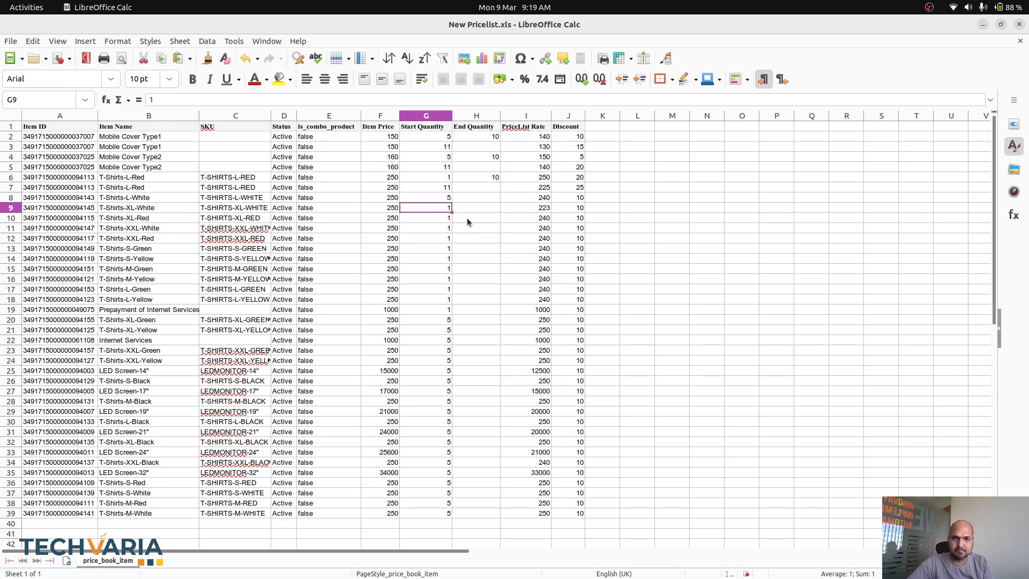
pyautogui.click(449, 200)
pyautogui.moveTo(452, 202); pyautogui.dragTo(440, 516)
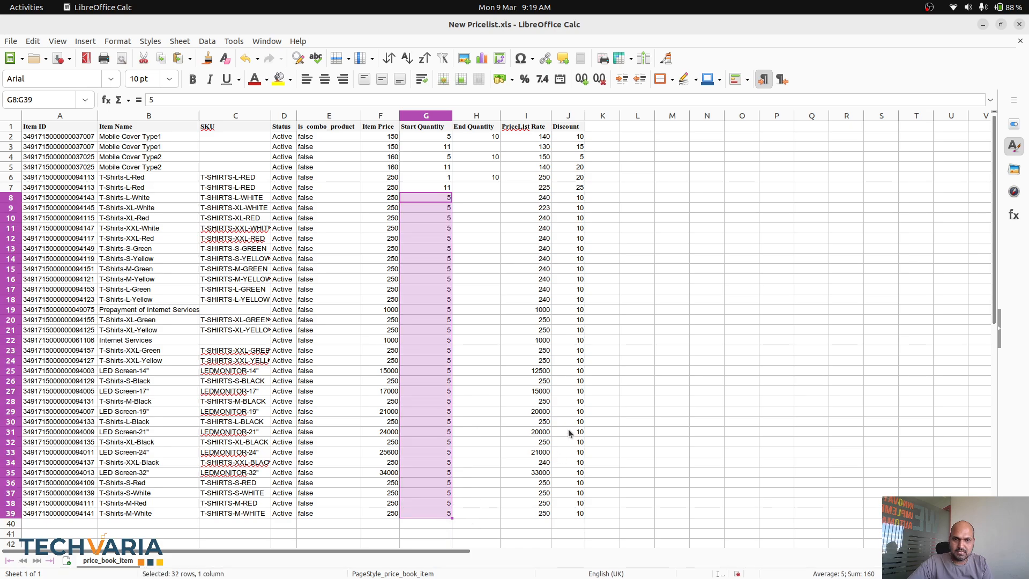
# Set the Discount to 20 for every item from row 8 down to row 39
pyautogui.click(579, 199)
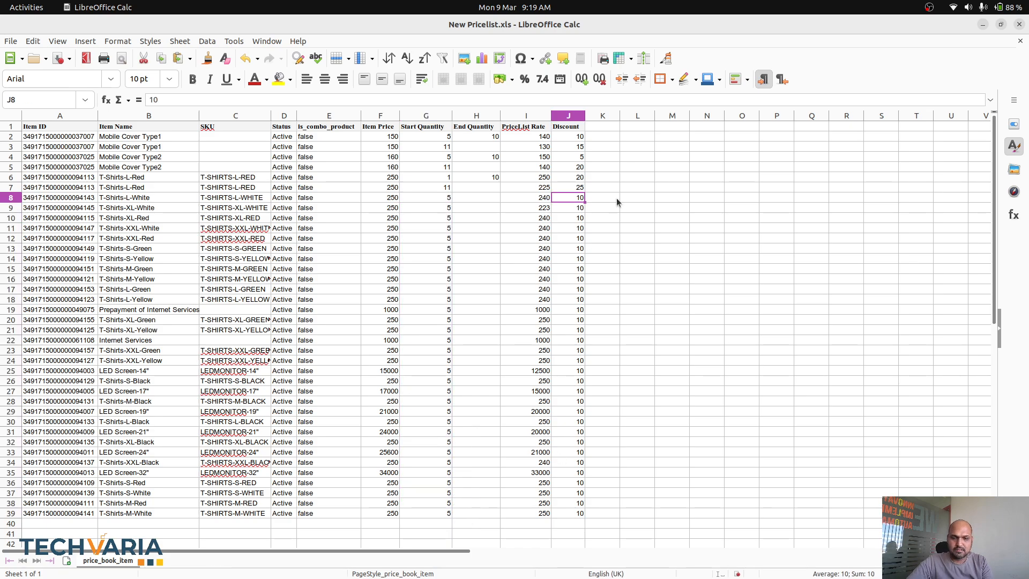
pyautogui.write('20')
pyautogui.press('Return')
pyautogui.click(583, 199)
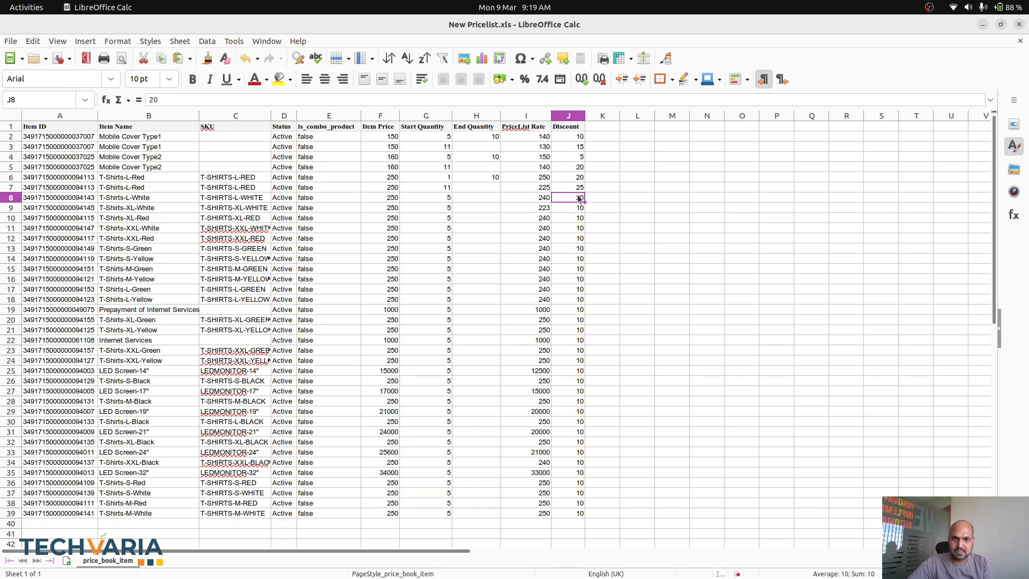
pyautogui.moveTo(587, 202); pyautogui.dragTo(586, 515)
# Save New Pricelist.xls in Excel 97–2003 format and close the workbook
pyautogui.hotkey('ctrl', 's')
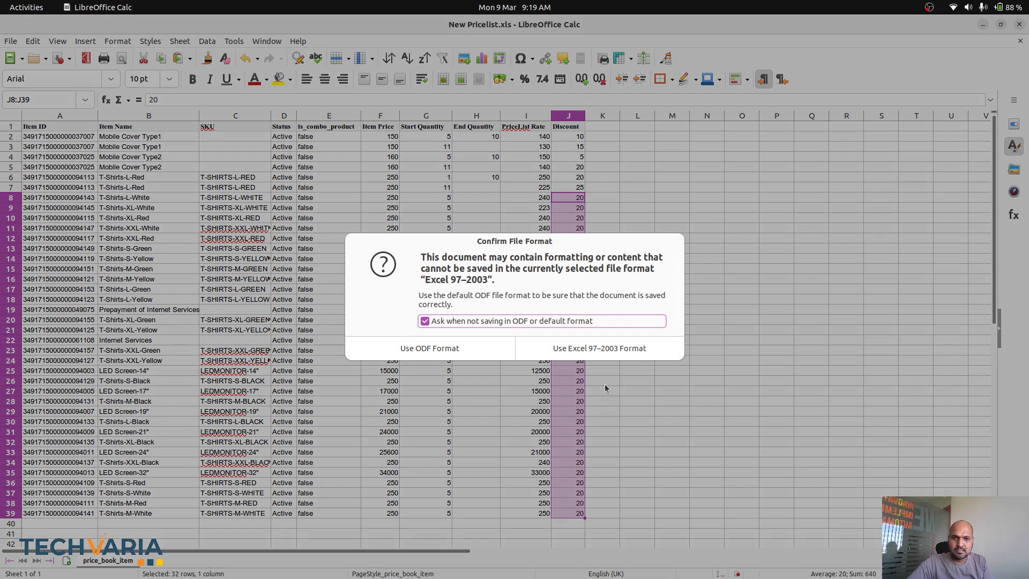
pyautogui.click(609, 352)
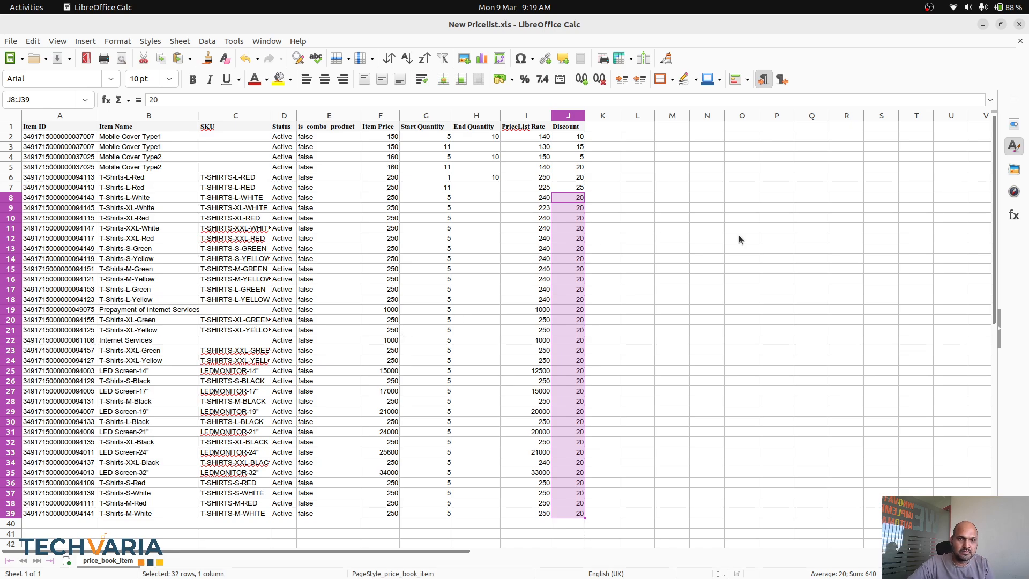
pyautogui.click(1018, 24)
# Switch to Zoho Books in Chrome, start a price list named New Special Discount for Individual Items, and try to save it
pyautogui.moveTo(492, 573)
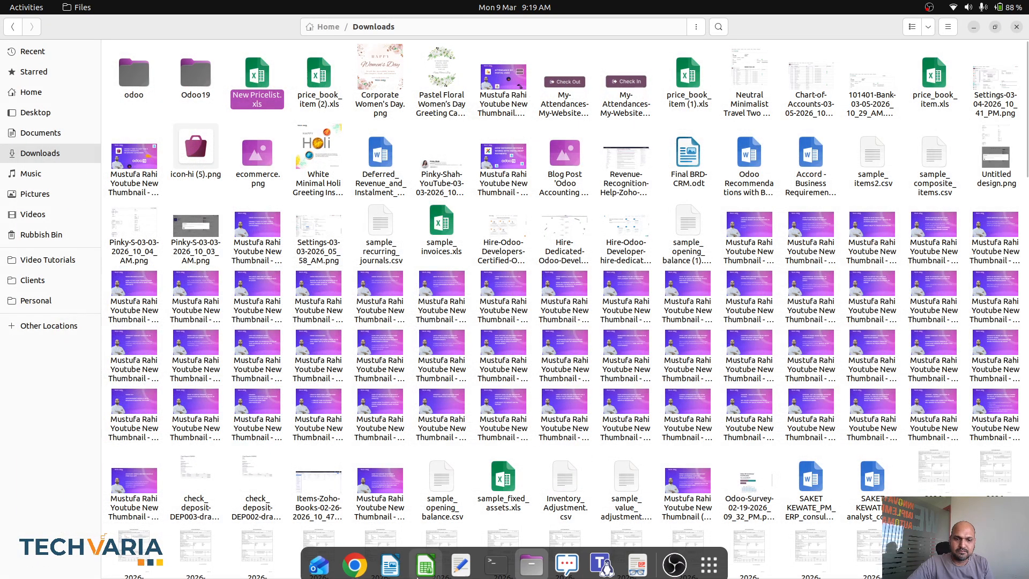
pyautogui.click(356, 560)
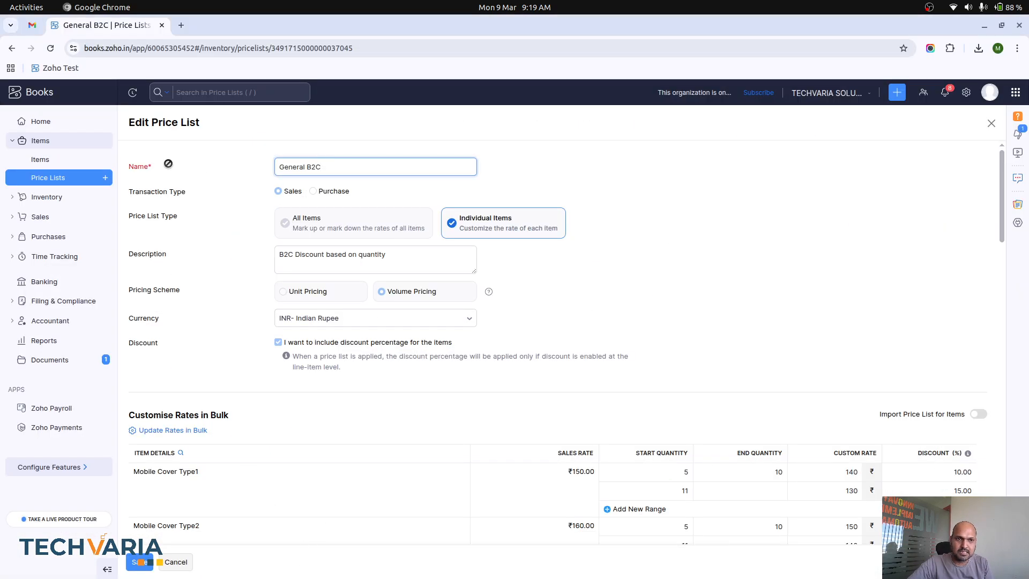
pyautogui.click(69, 177)
pyautogui.click(106, 178)
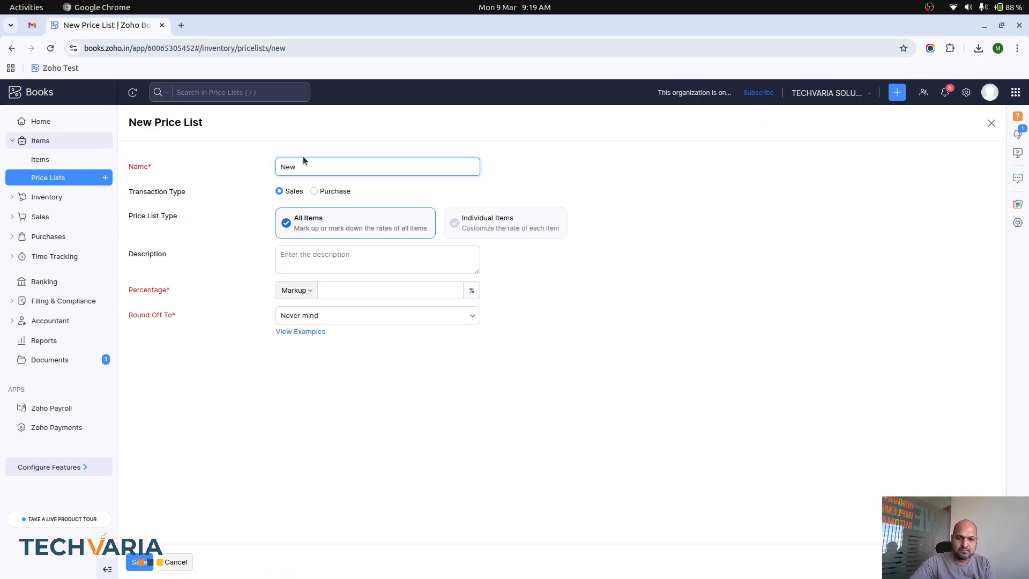
pyautogui.write('New Special Discount')
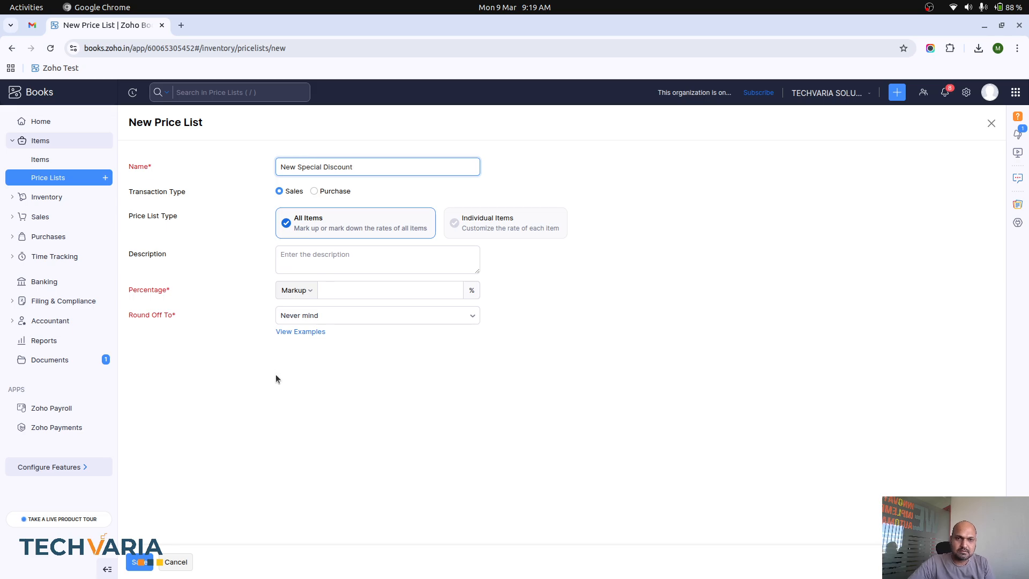
pyautogui.click(484, 220)
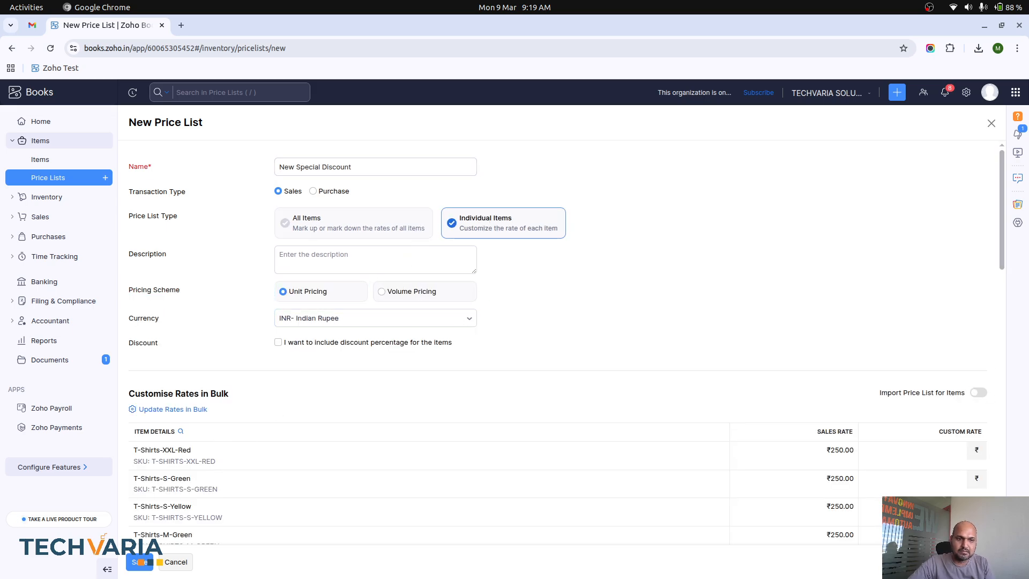
pyautogui.click(141, 562)
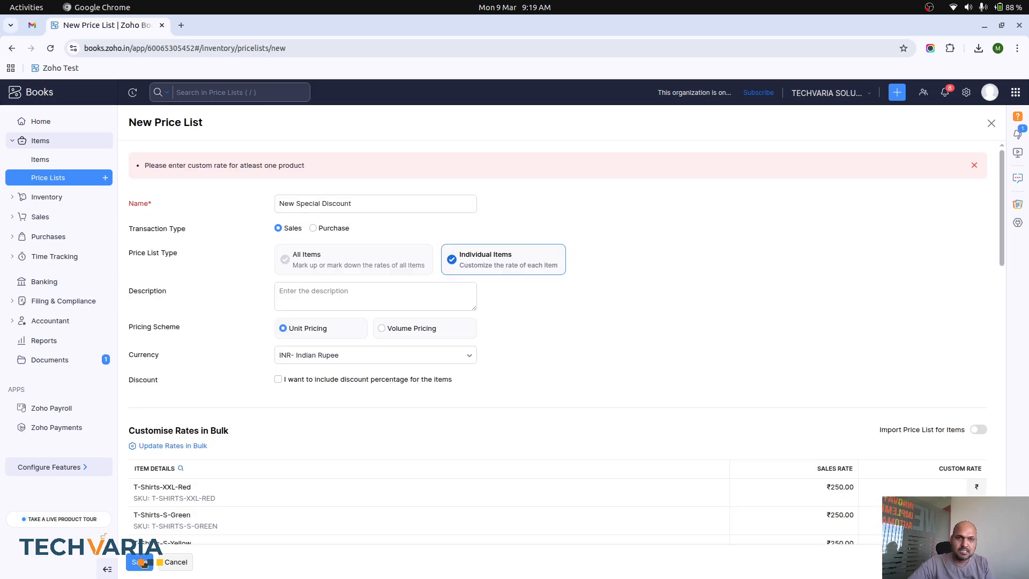
# Enable Import Price List for Items, choose New Pricelist.xls as the import file, and try to save the price list
pyautogui.scroll(-3, 274, 277)
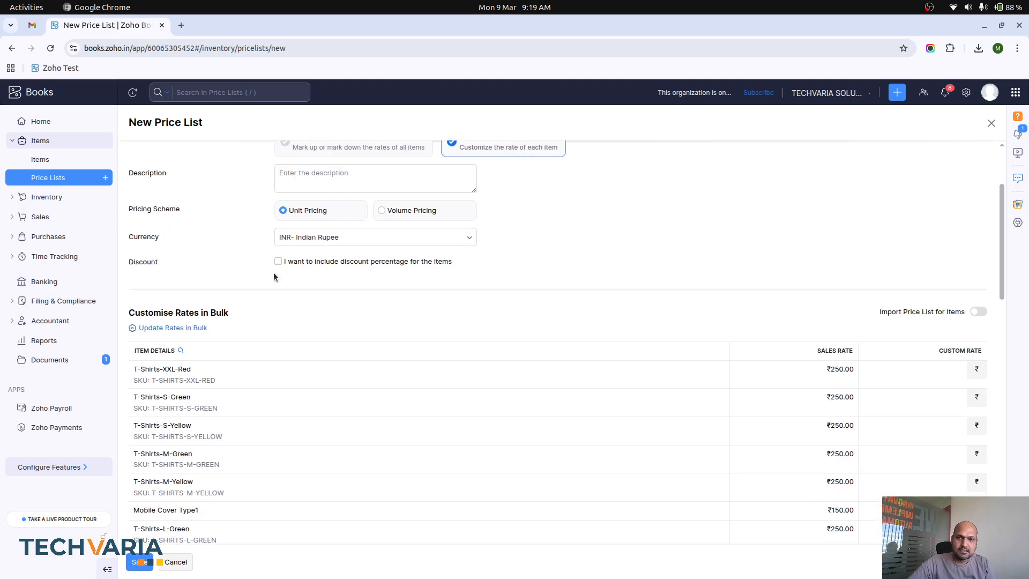
pyautogui.click(979, 311)
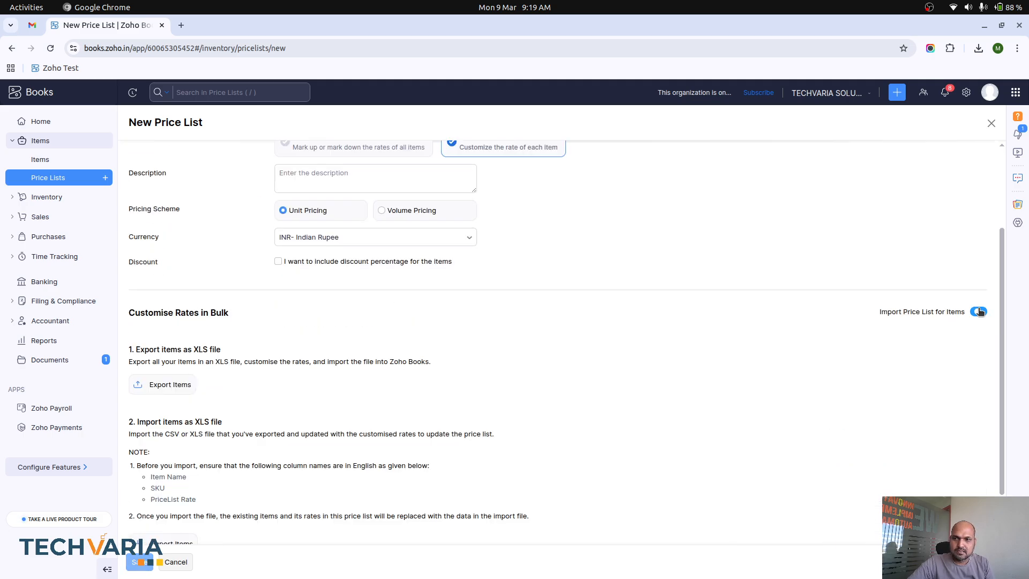
pyautogui.scroll(-2, 167, 407)
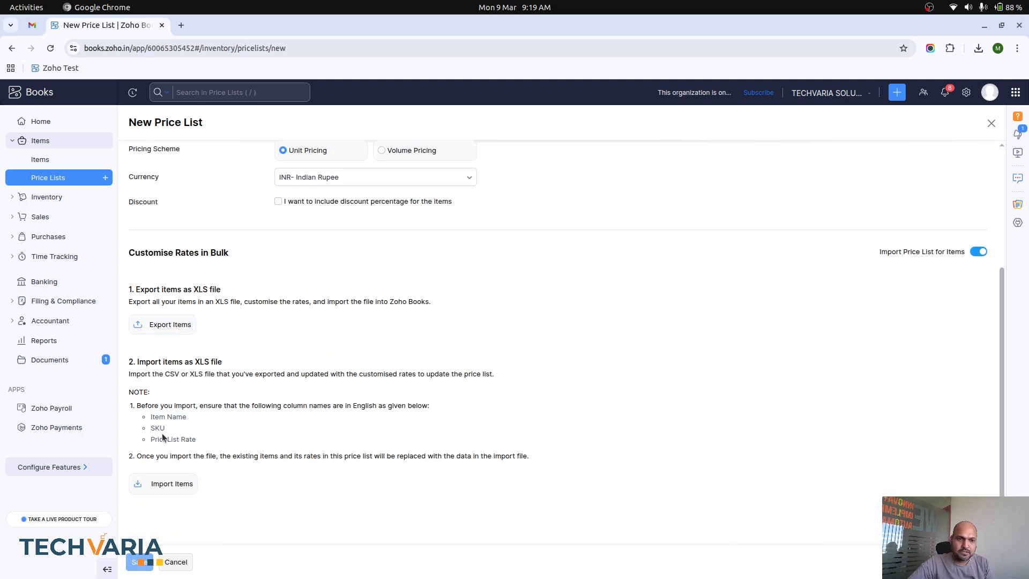
pyautogui.click(163, 484)
pyautogui.click(368, 132)
pyautogui.press('Return')
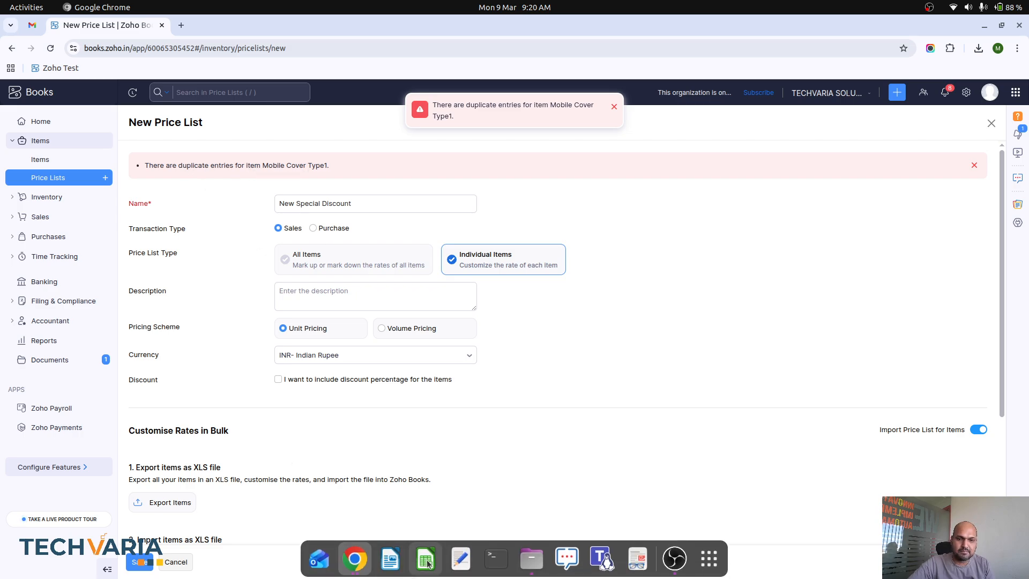
# Reopen New Pricelist.xls in LibreOffice Calc, delete the Mobile Cover Type1 and Type2 rows with start quantity 11, and save in Excel 97–2003 format
pyautogui.click(531, 558)
pyautogui.press('Return')
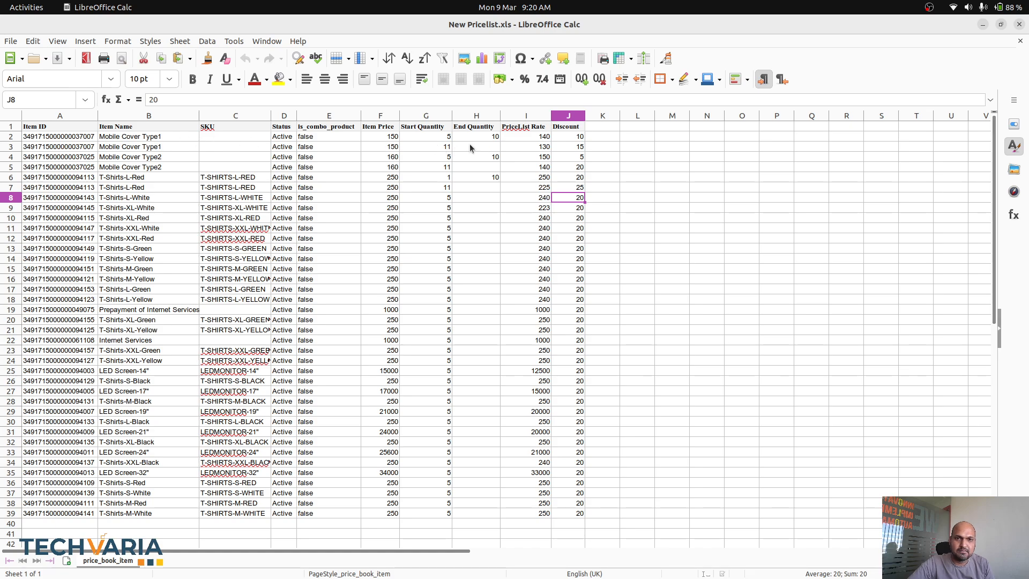
pyautogui.click(8, 146)
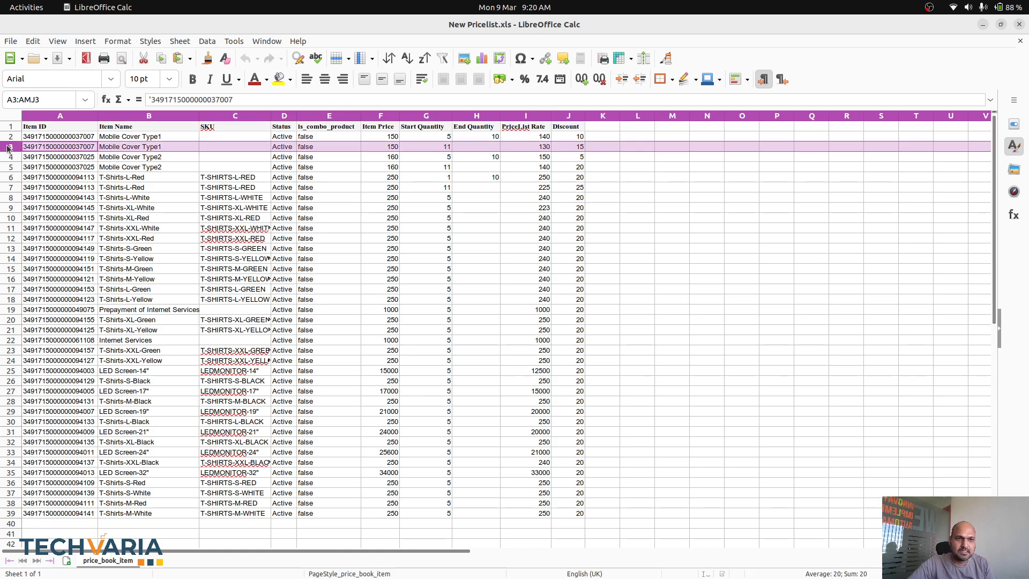
pyautogui.hotkey('ctrl', '-')
pyautogui.click(10, 156)
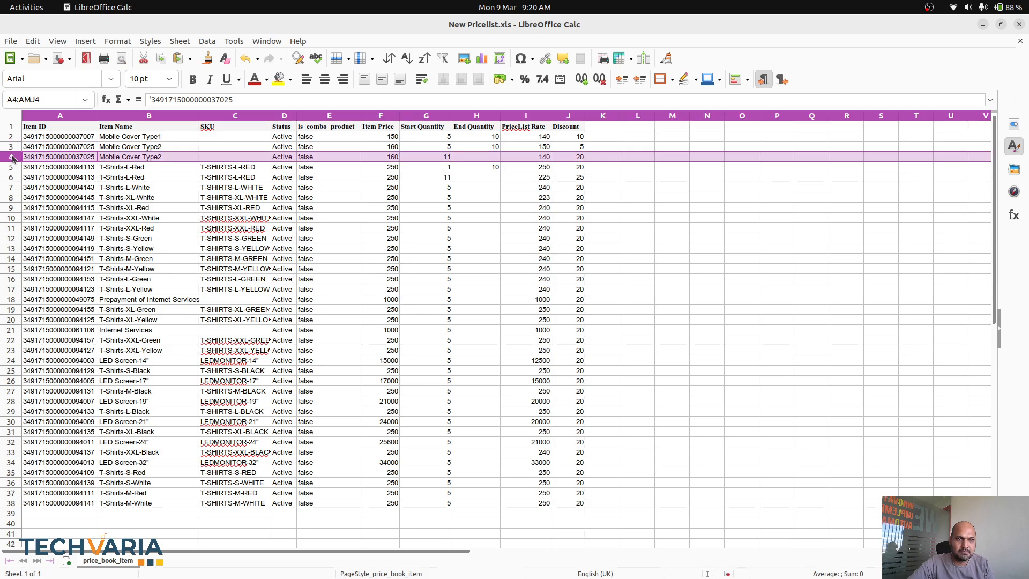
pyautogui.hotkey('ctrl', '-')
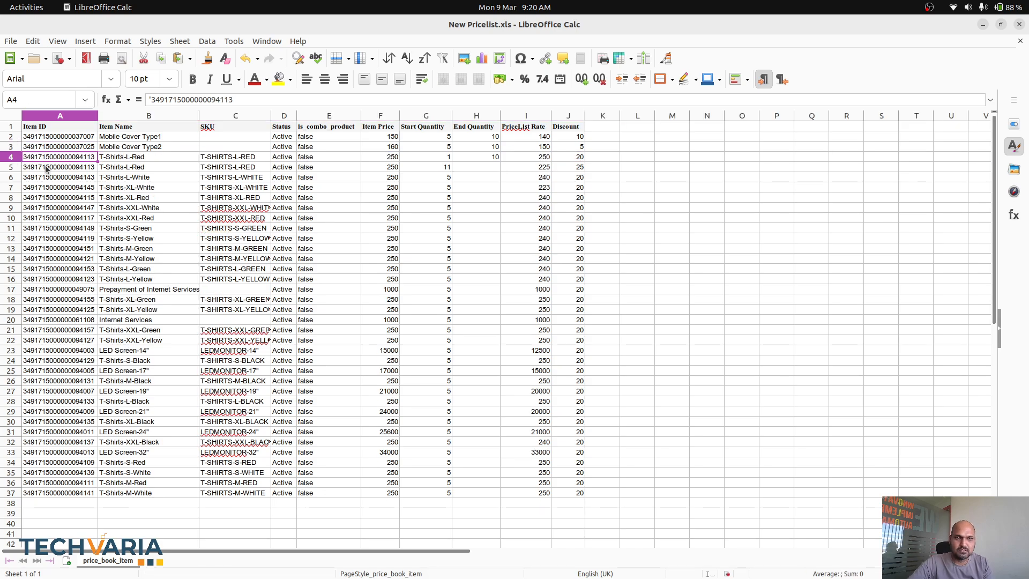
pyautogui.hotkey('ctrl', 's')
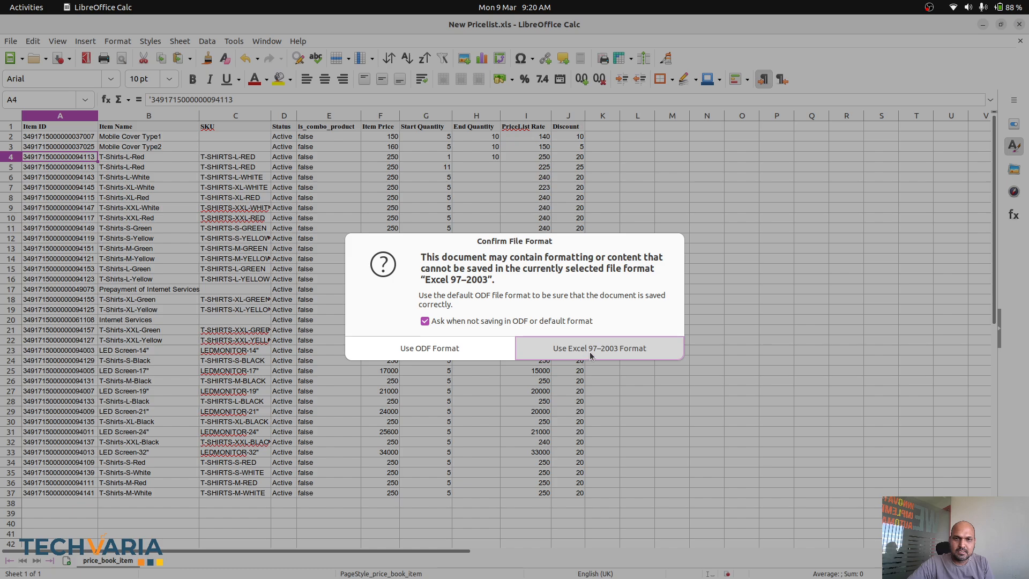
pyautogui.click(589, 352)
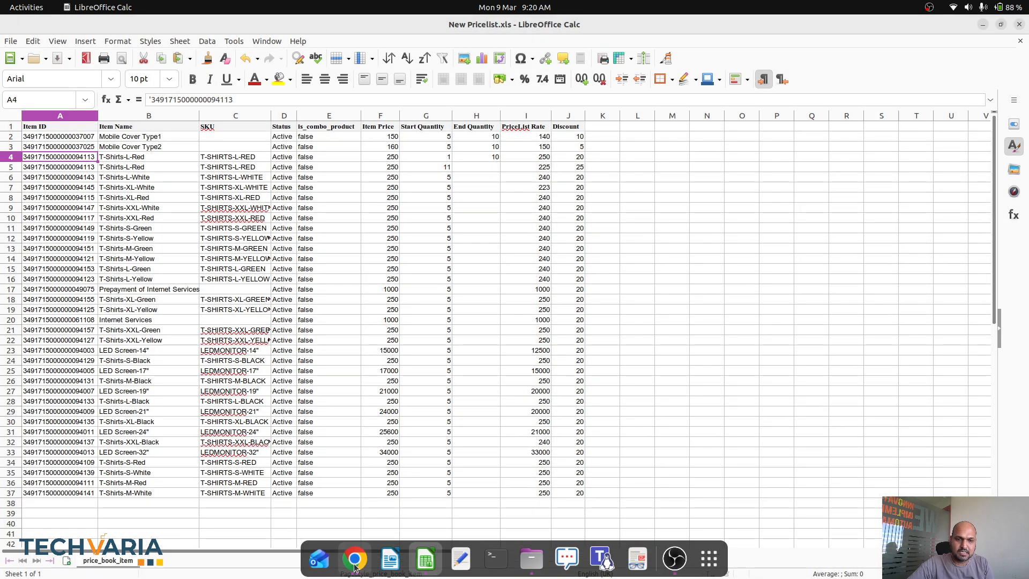
# Switch back to Chrome, choose New Pricelist.xls again as the import file, and try to save the New Special Discount price list
pyautogui.click(354, 559)
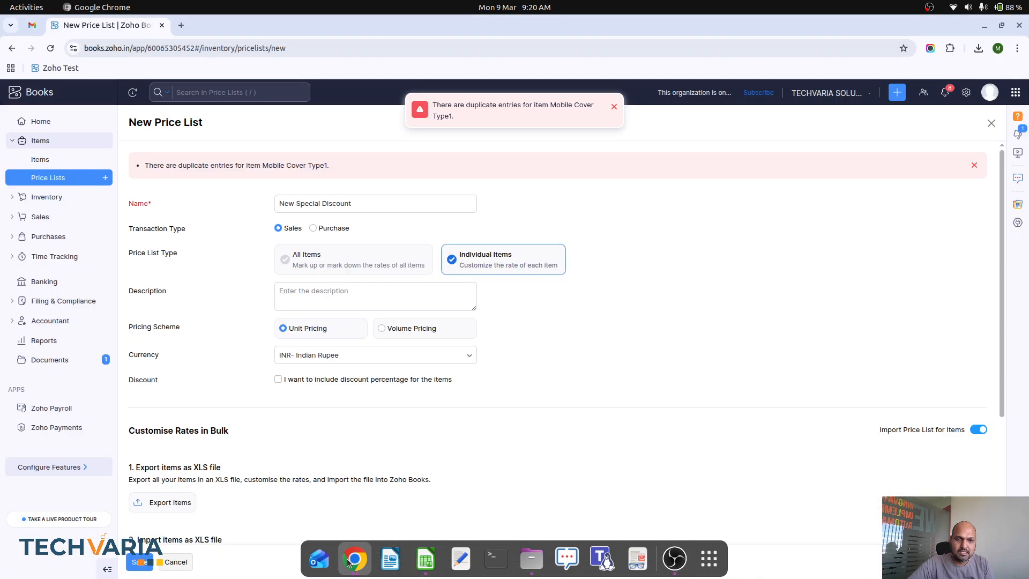
pyautogui.scroll(-3, 192, 512)
pyautogui.click(190, 484)
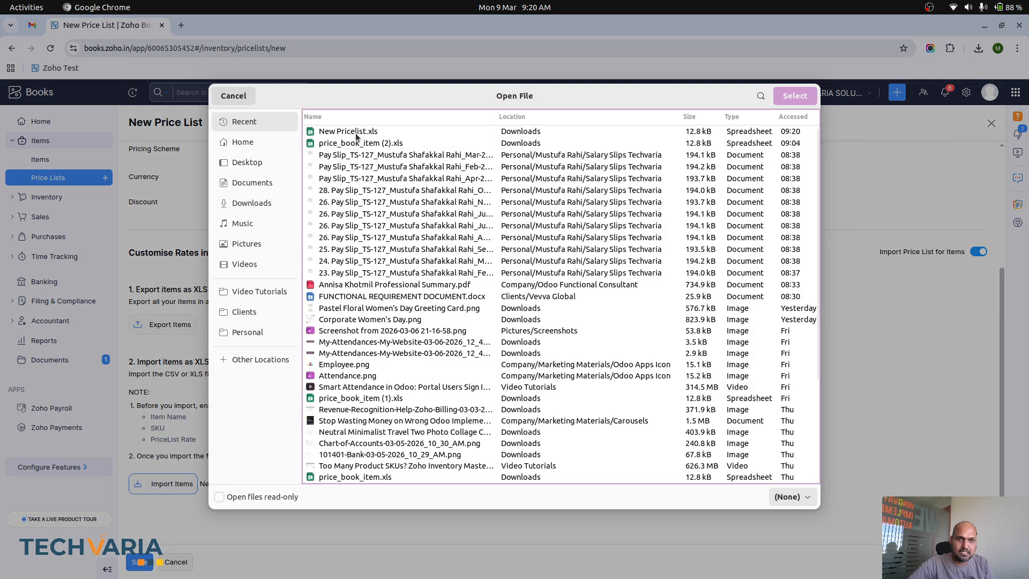
pyautogui.doubleClick(356, 137)
pyautogui.click(141, 562)
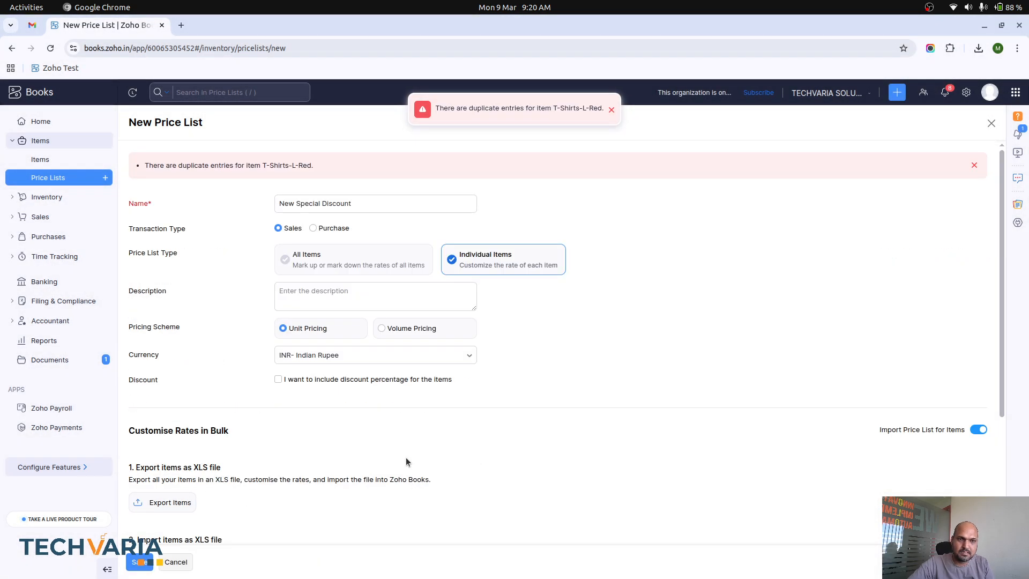
pyautogui.scroll(-3, 512, 362)
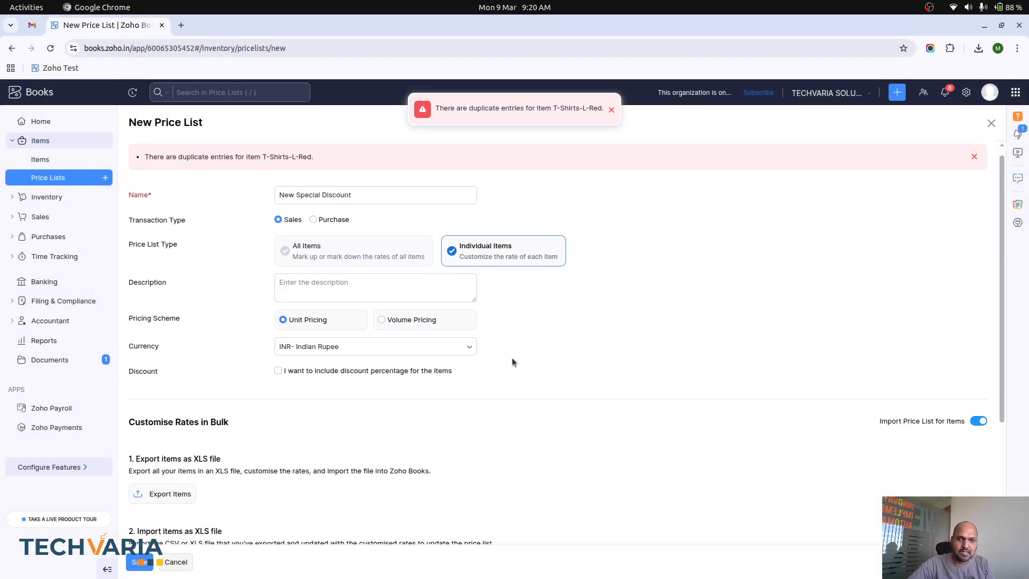
# Switch to New Pricelist.xls in LibreOffice Calc, delete the T-Shirts-L-Red row with start quantity 1, and save the file
pyautogui.click(433, 565)
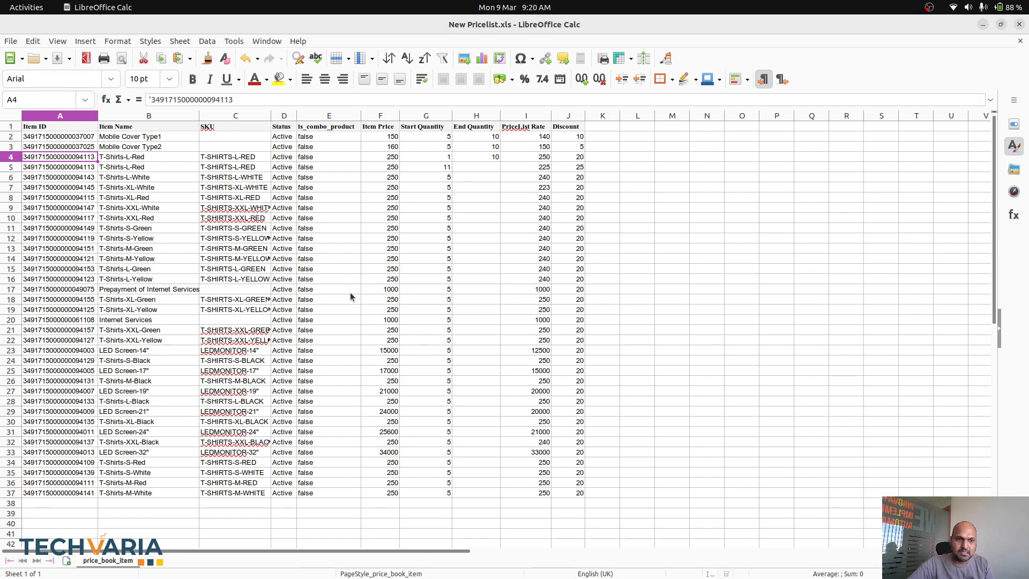
pyautogui.click(136, 160)
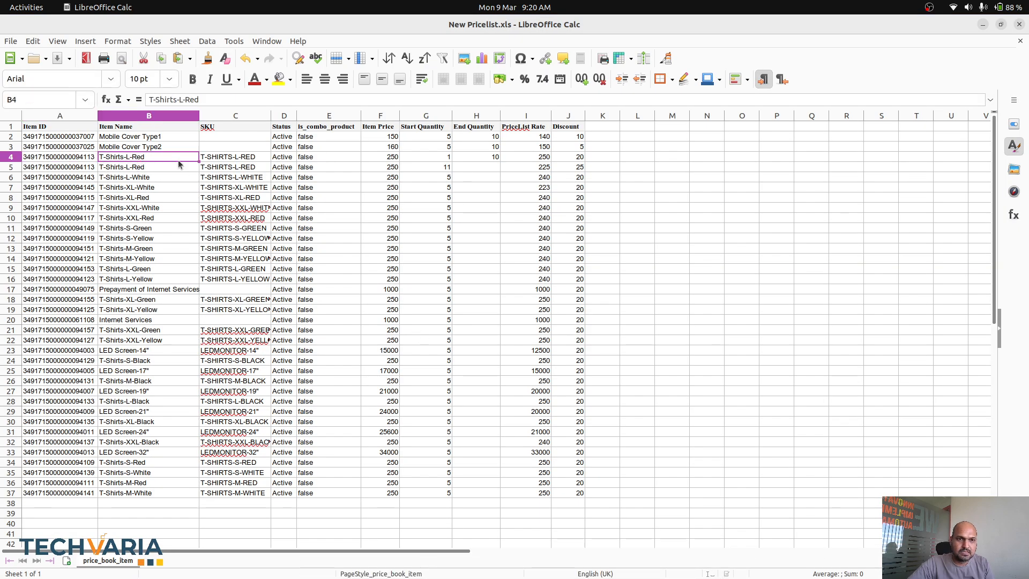
pyautogui.click(14, 160)
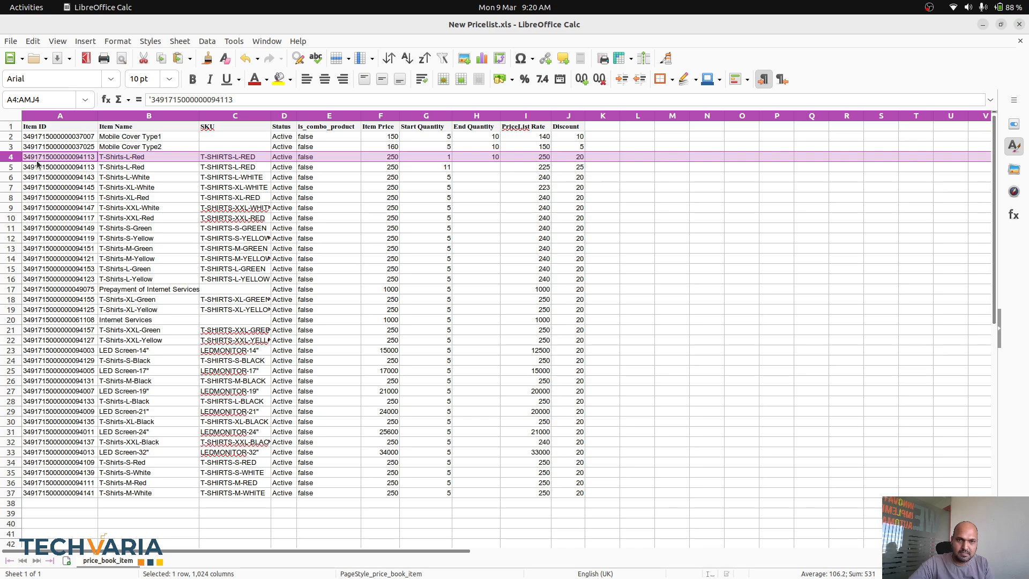
pyautogui.hotkey('ctrl', '-')
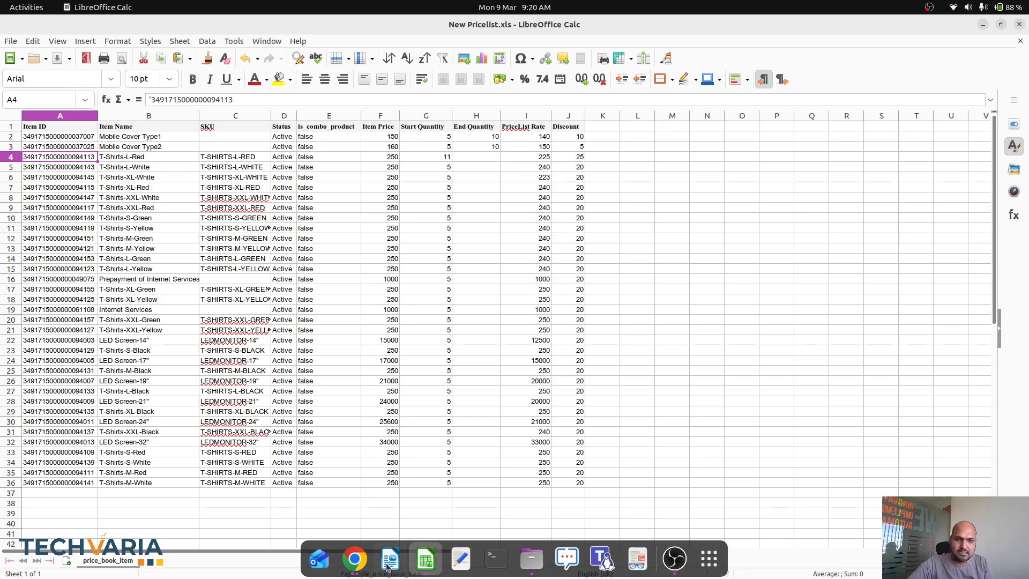
# In Chrome, import the items from the updated New Pricelist.xls and save the New Special Discount price list
pyautogui.click(354, 559)
pyautogui.click(182, 484)
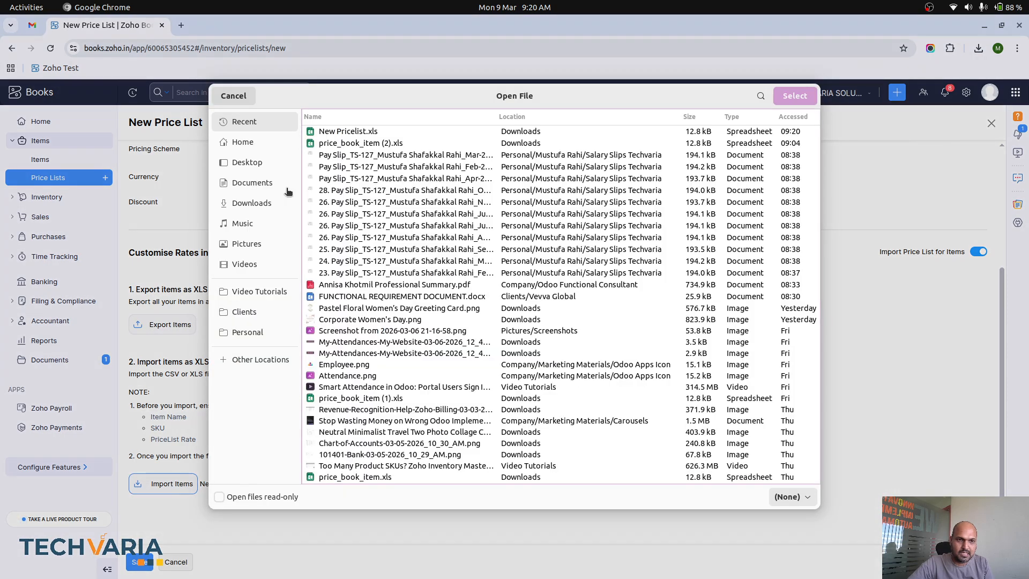
pyautogui.doubleClick(353, 131)
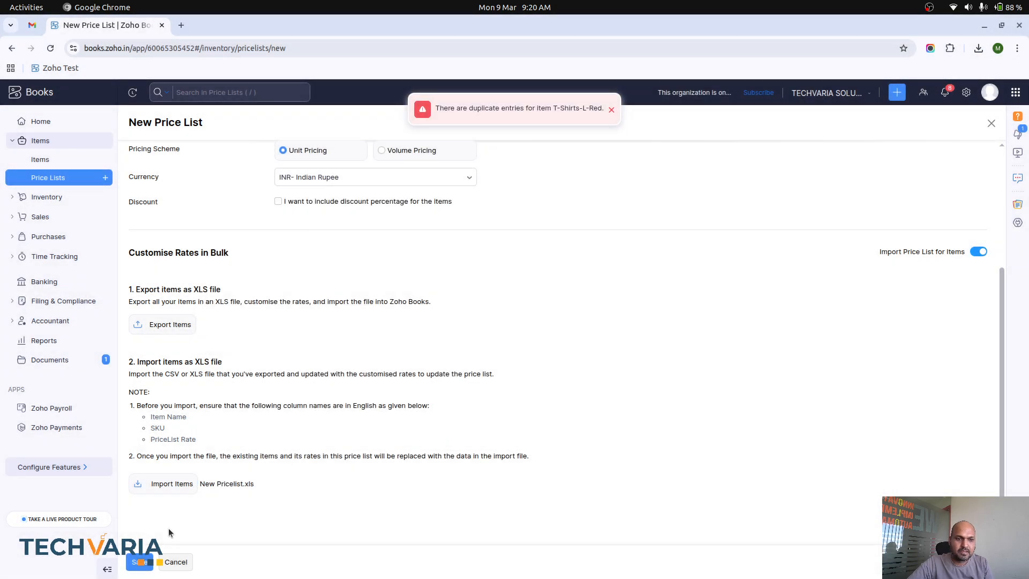
pyautogui.click(139, 562)
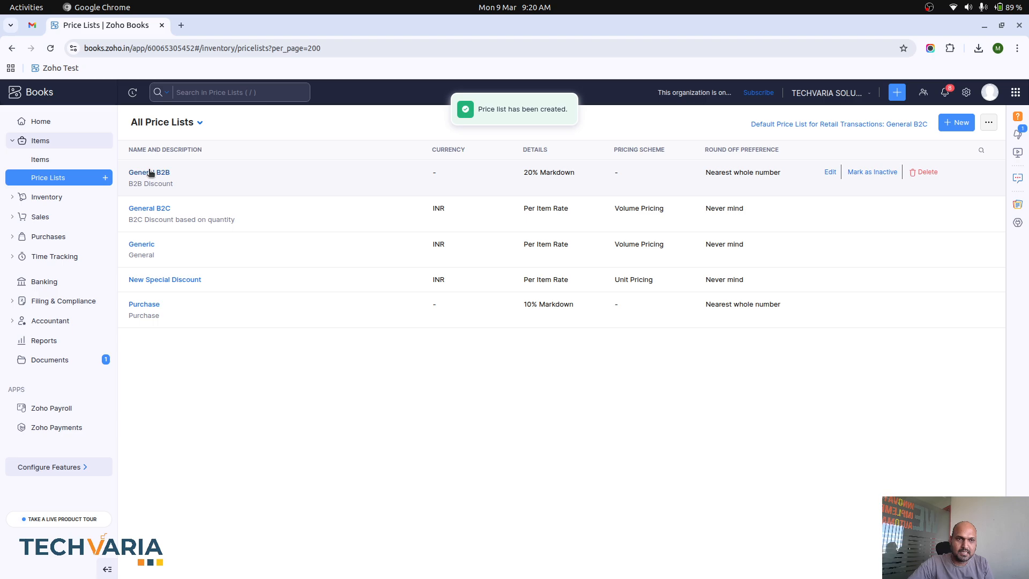
# Open the New Special Discount price list and review the custom rates and discounts of its items
pyautogui.click(151, 280)
pyautogui.scroll(-10, 523, 384)
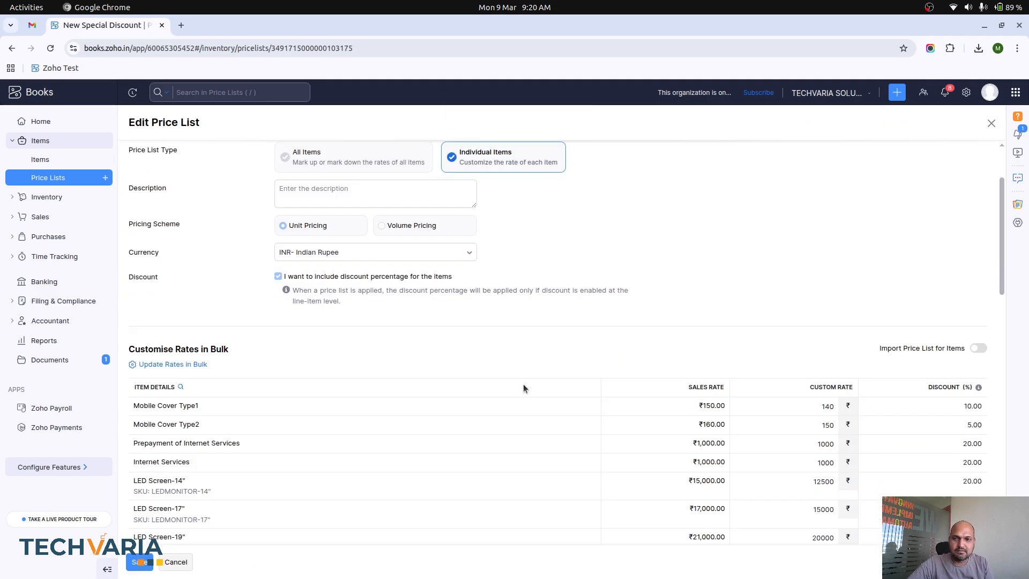
pyautogui.scroll(10, 523, 384)
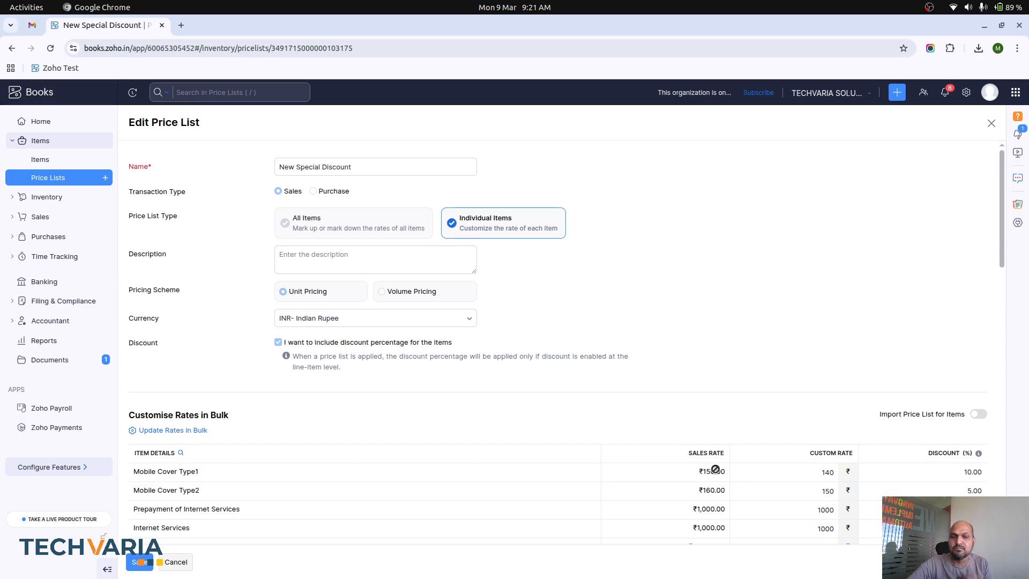
# Close the New Special Discount price list and set up a new one named Volume Base New Pricelist, using Individual Items and Volume Pricing
pyautogui.click(181, 562)
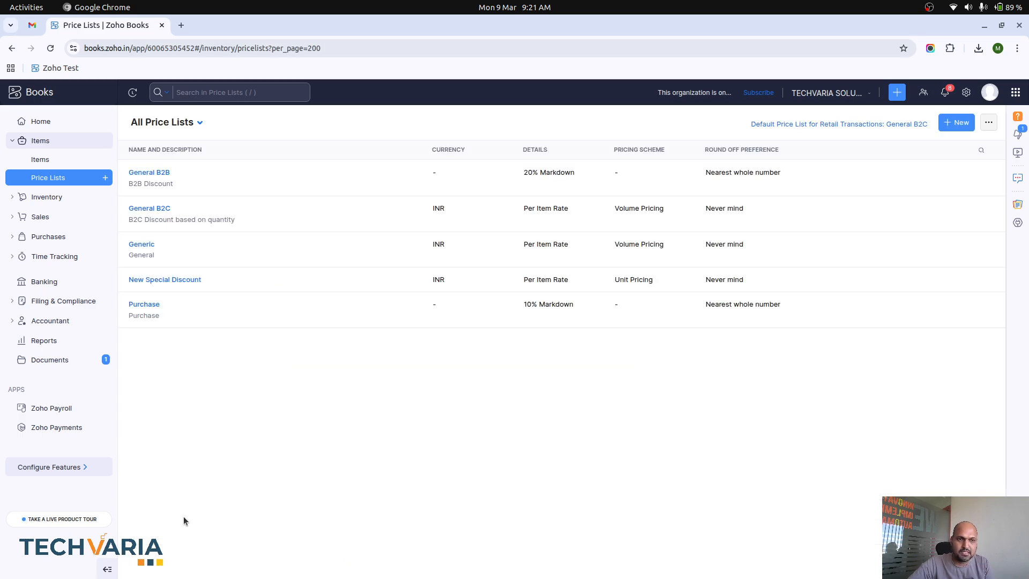
pyautogui.click(959, 123)
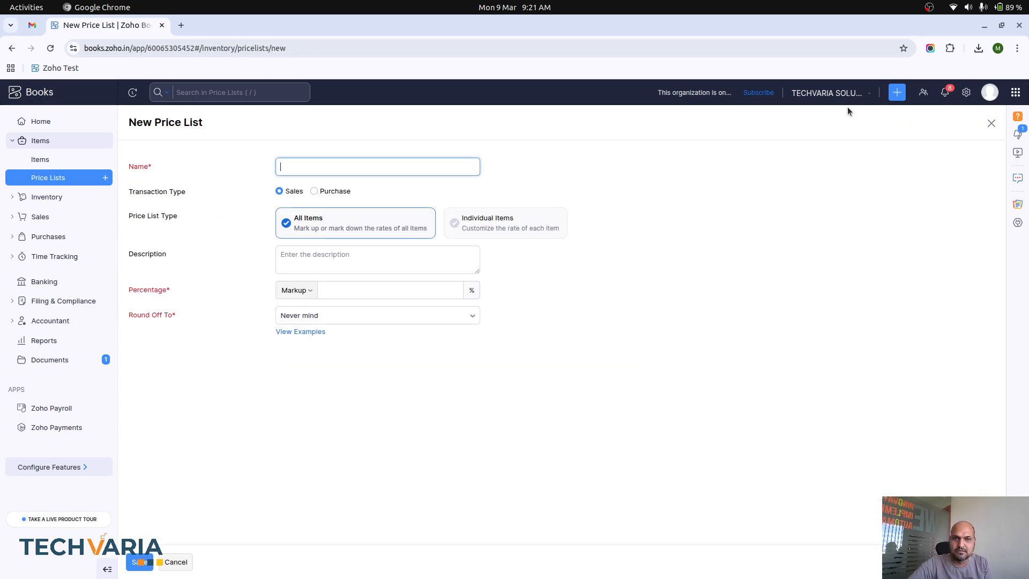
pyautogui.write('Vo')
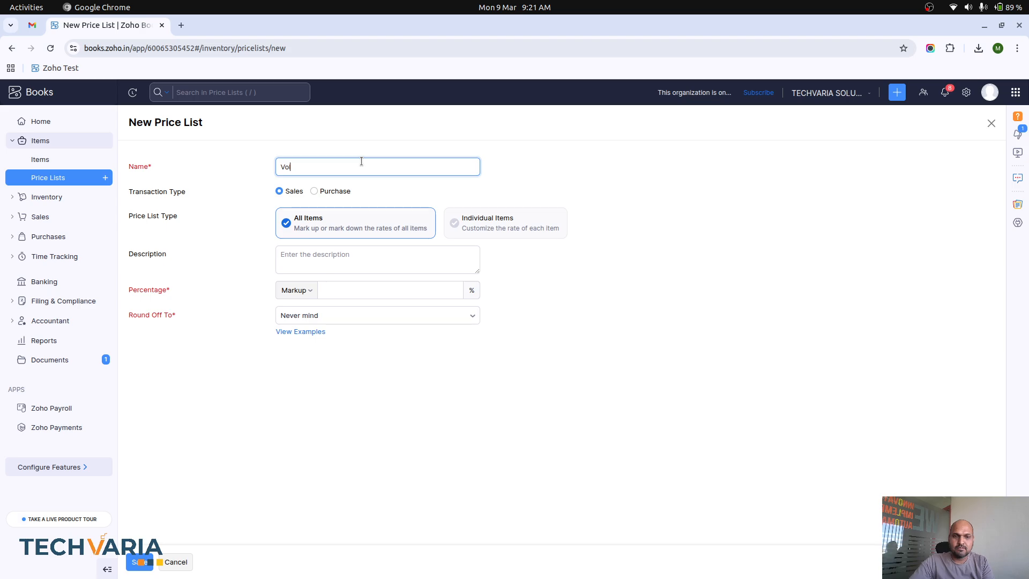
pyautogui.write('lume Base New Pricelist')
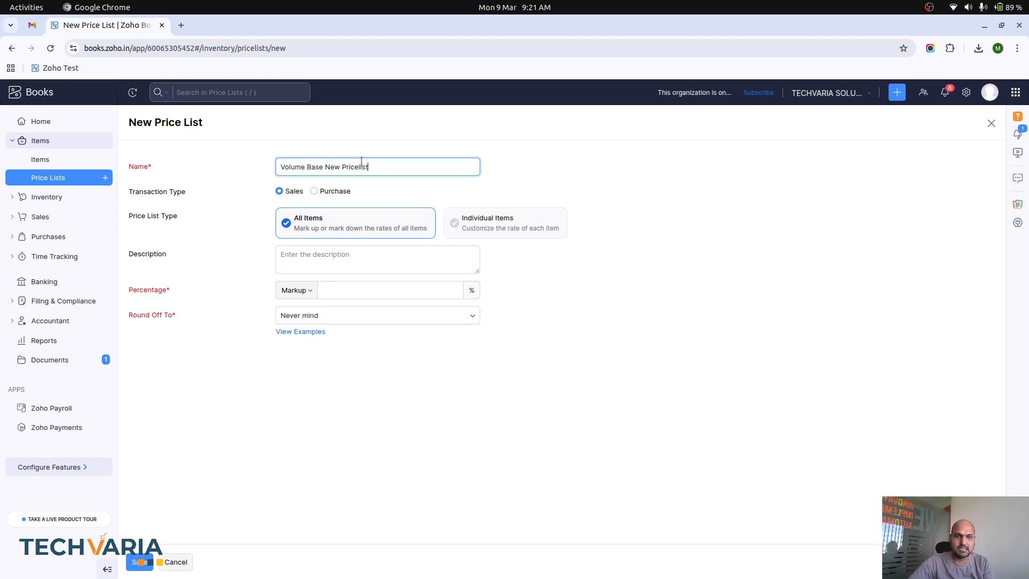
pyautogui.click(450, 231)
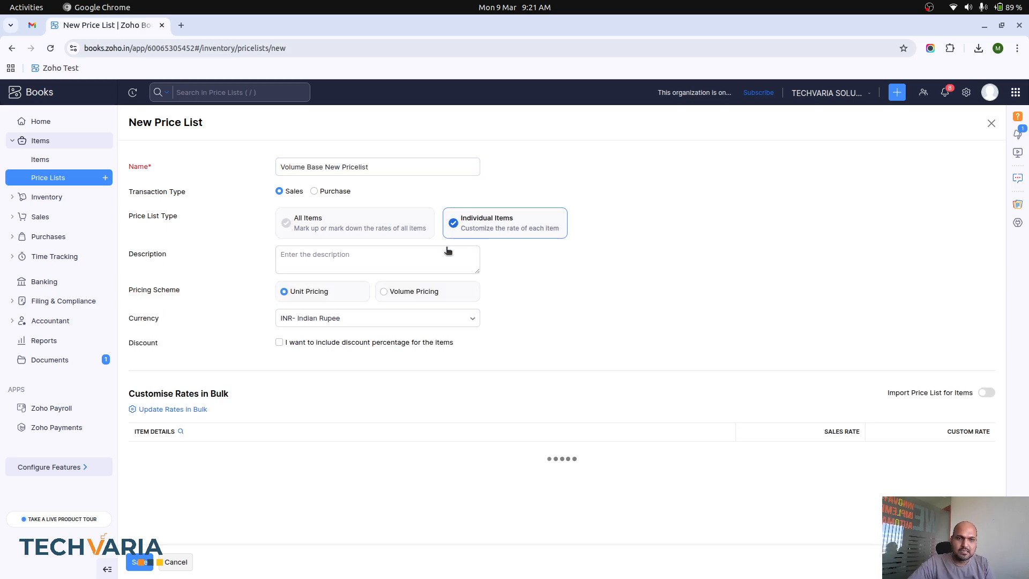
pyautogui.click(395, 292)
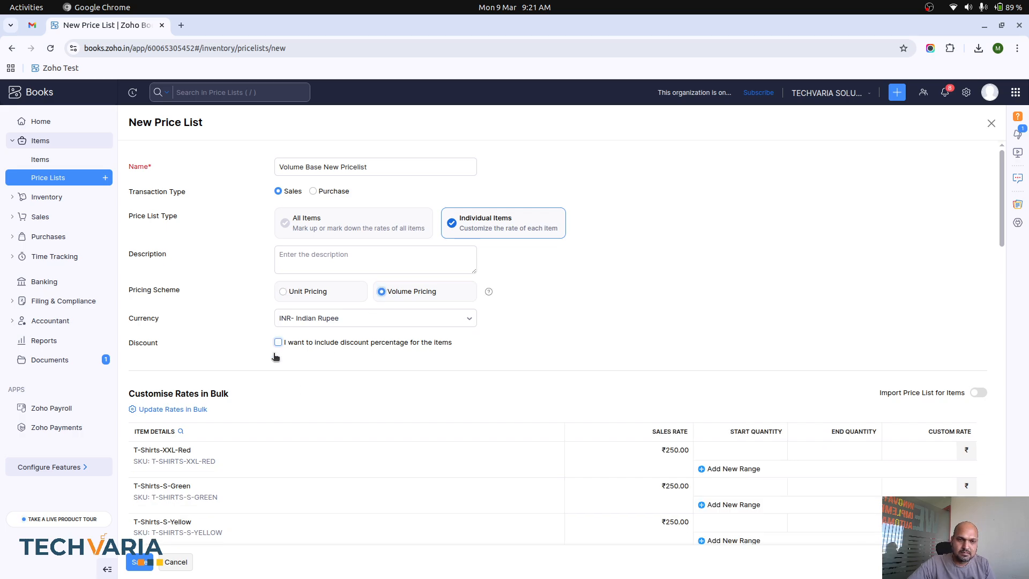
pyautogui.click(138, 564)
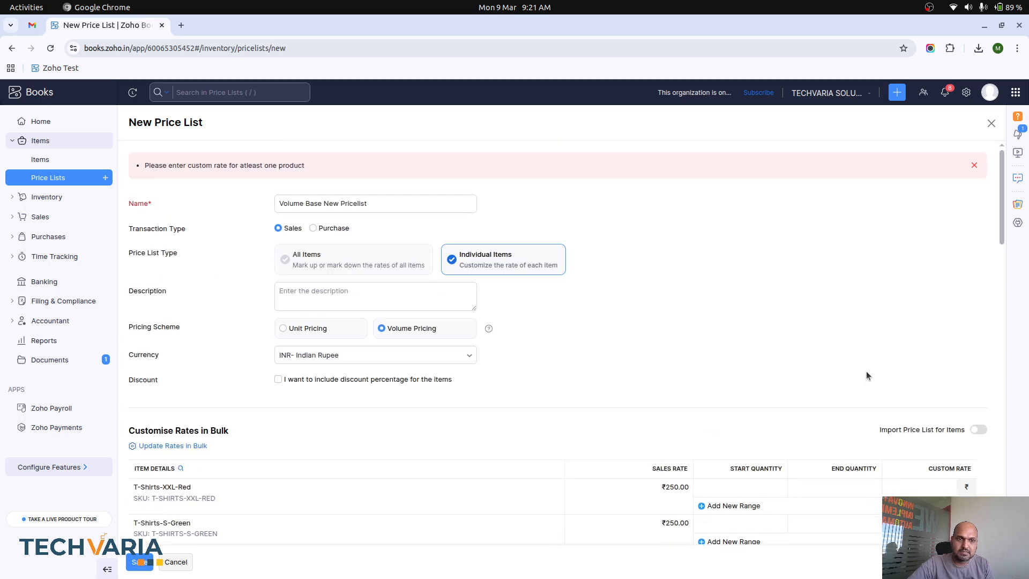
# Turn on price list import for items, import New Pricelist.xls, and save the Volume Base New Pricelist
pyautogui.click(986, 429)
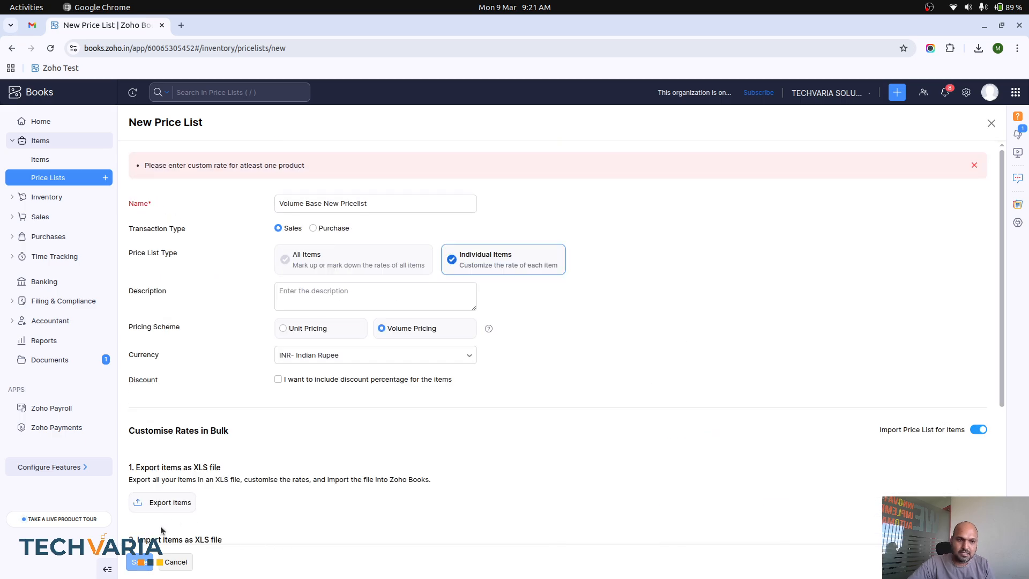
pyautogui.scroll(-4, 224, 482)
pyautogui.click(172, 483)
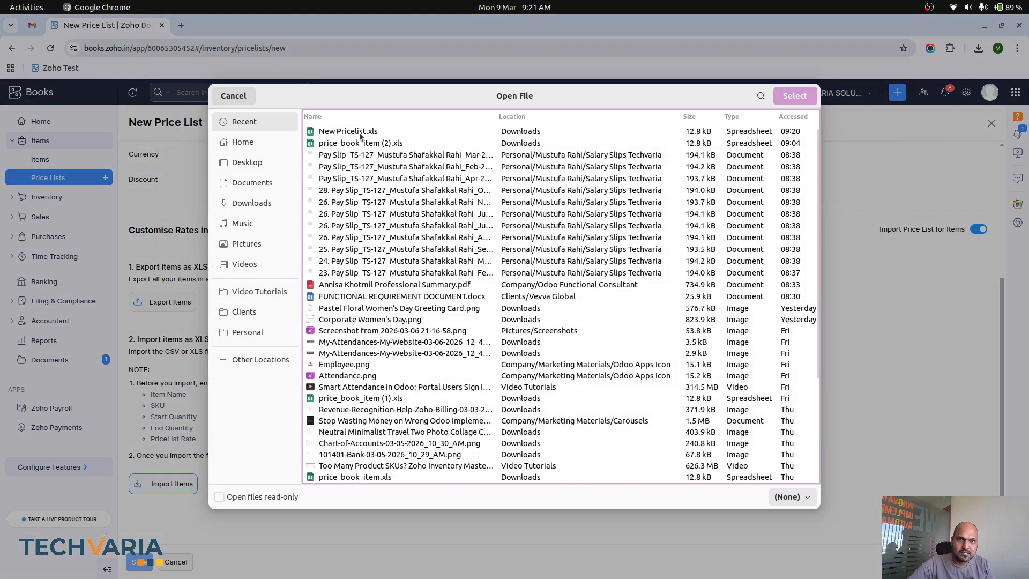
pyautogui.doubleClick(359, 133)
pyautogui.click(139, 562)
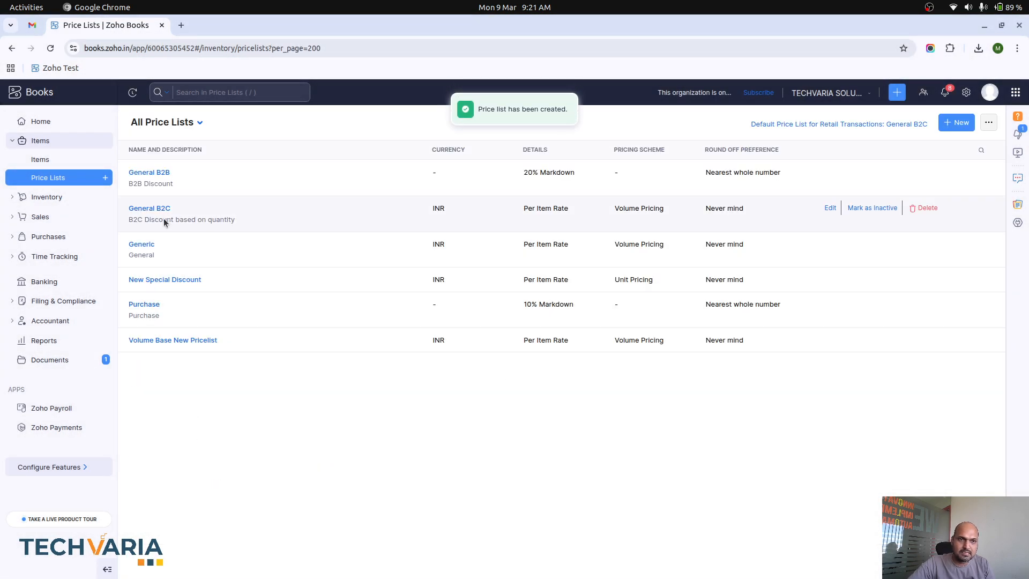
# Open the Volume Base New Pricelist and review the quantity ranges, custom rates and discounts of its items
pyautogui.click(173, 340)
pyautogui.scroll(-1, 561, 386)
pyautogui.scroll(-4, 561, 390)
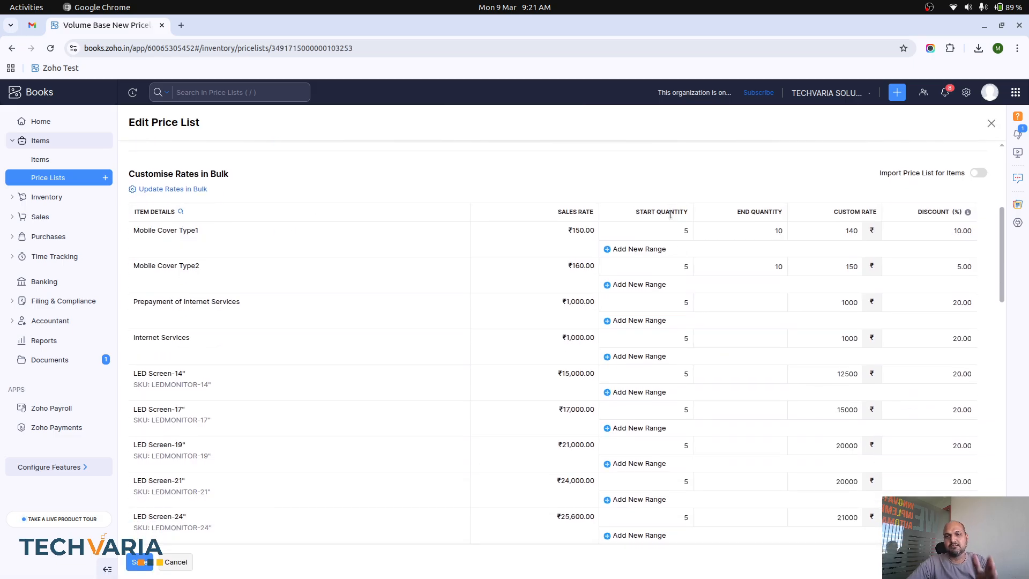
pyautogui.scroll(-1, 703, 430)
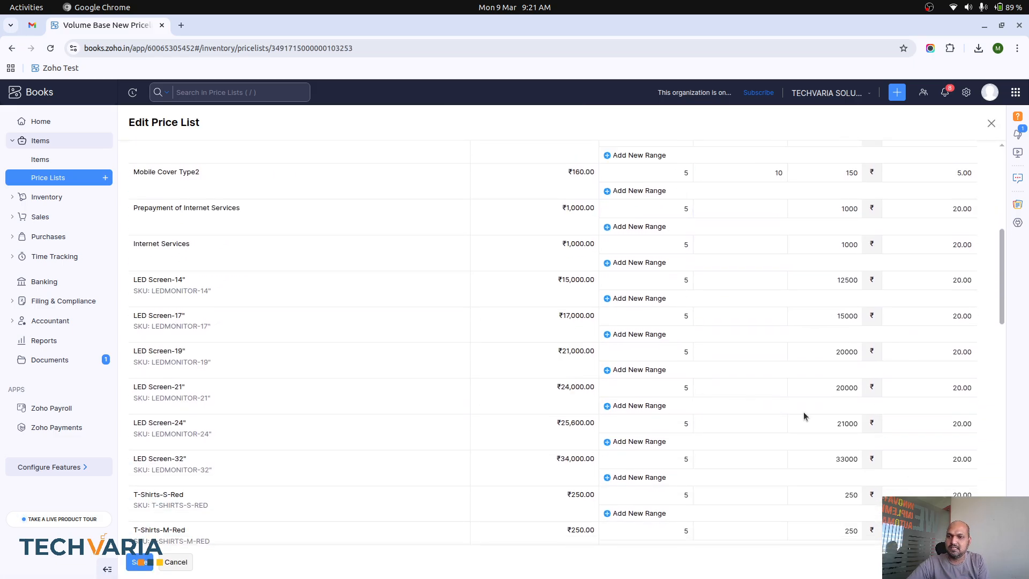
pyautogui.scroll(-10, 803, 411)
pyautogui.scroll(-4, 802, 412)
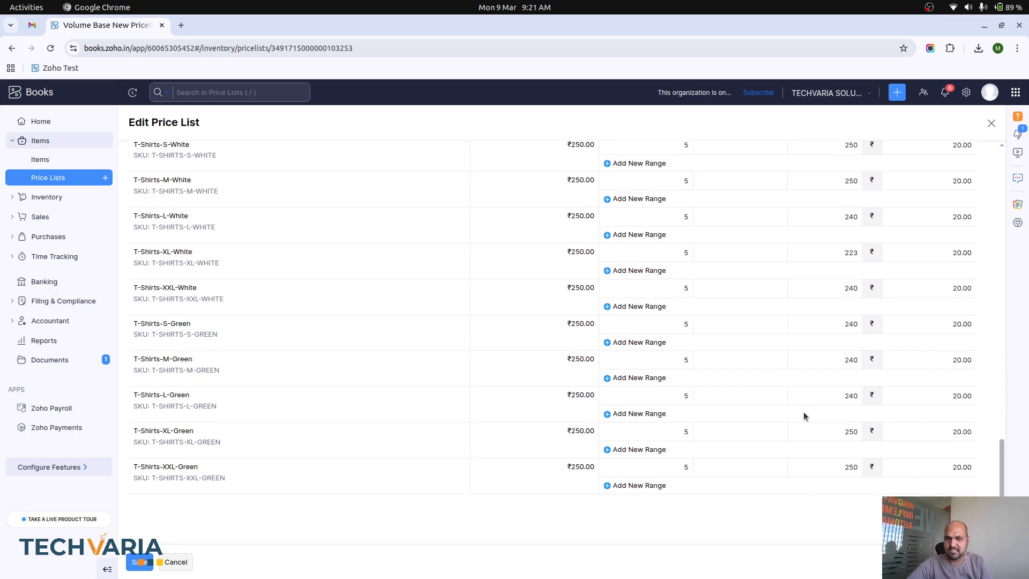
pyautogui.scroll(20, 803, 411)
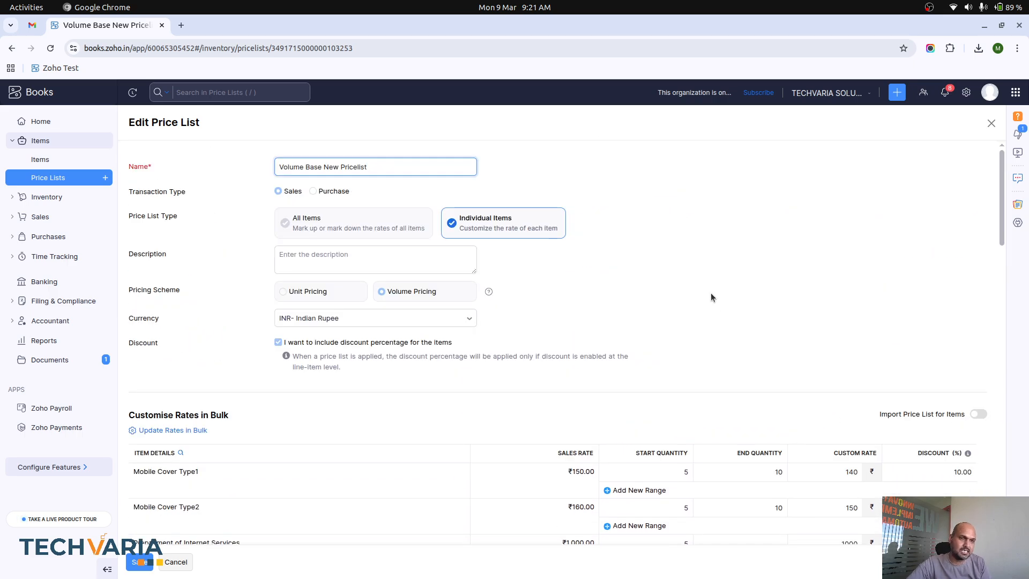